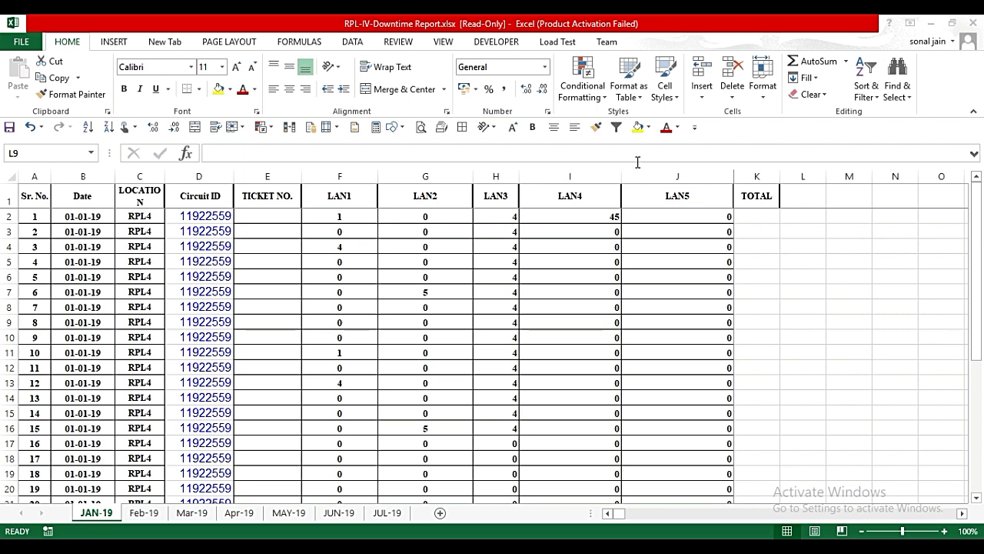
{"action": "left_click", "coordinate": [745, 216]}
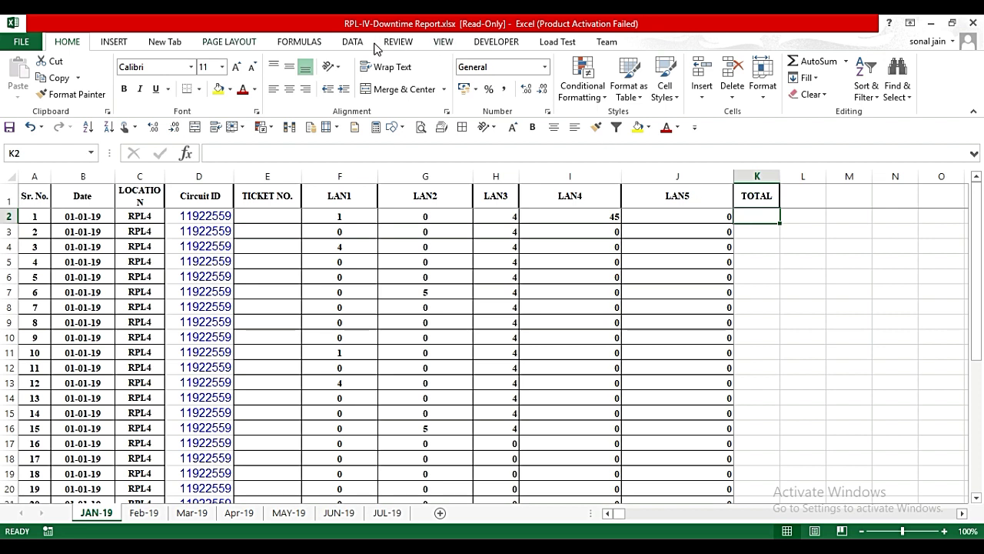
{"action": "left_click", "coordinate": [443, 42]}
{"action": "left_click", "coordinate": [721, 91]}
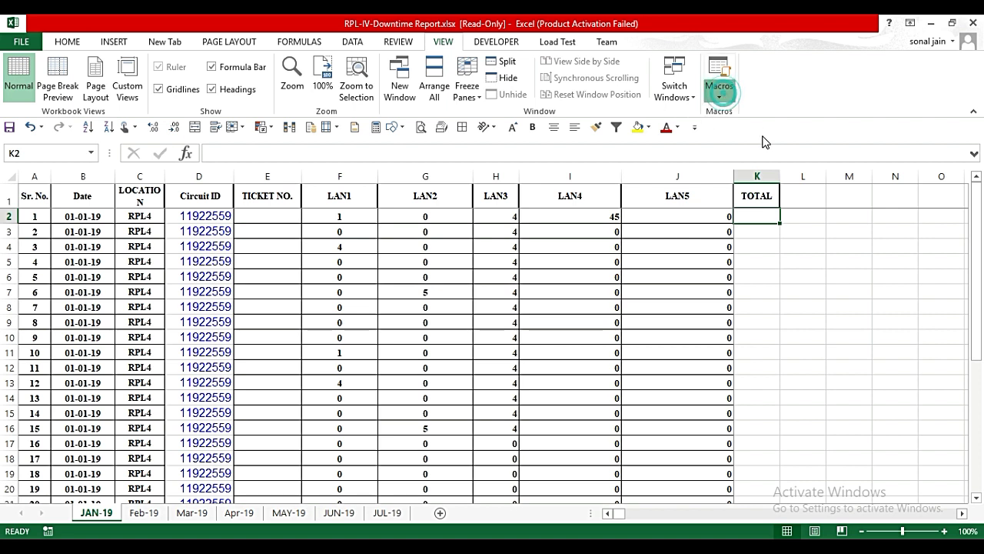
{"action": "left_click", "coordinate": [790, 240]}
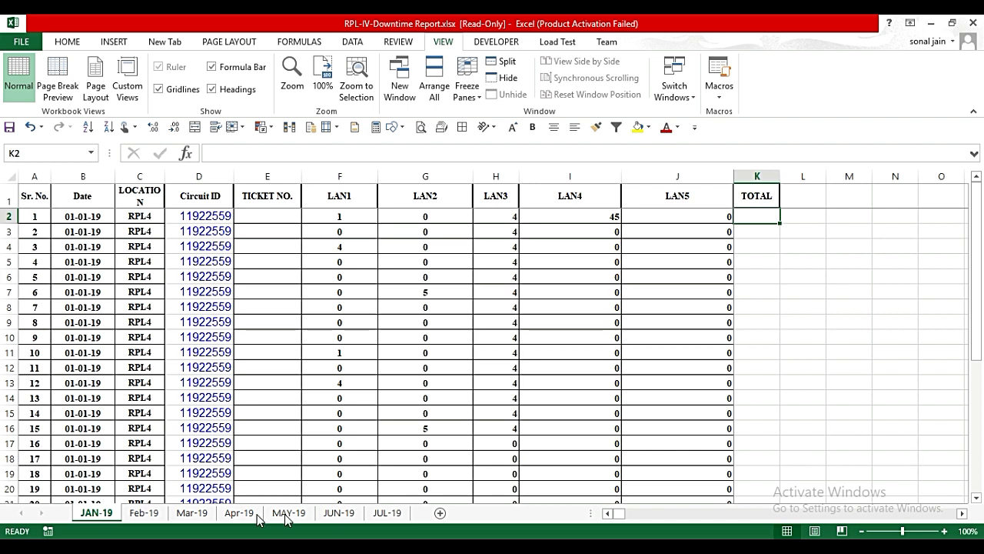
- Look through the monthly sheets from Feb-19 to JUL-19 and return to JAN-19
{"action": "left_click", "coordinate": [143, 513]}
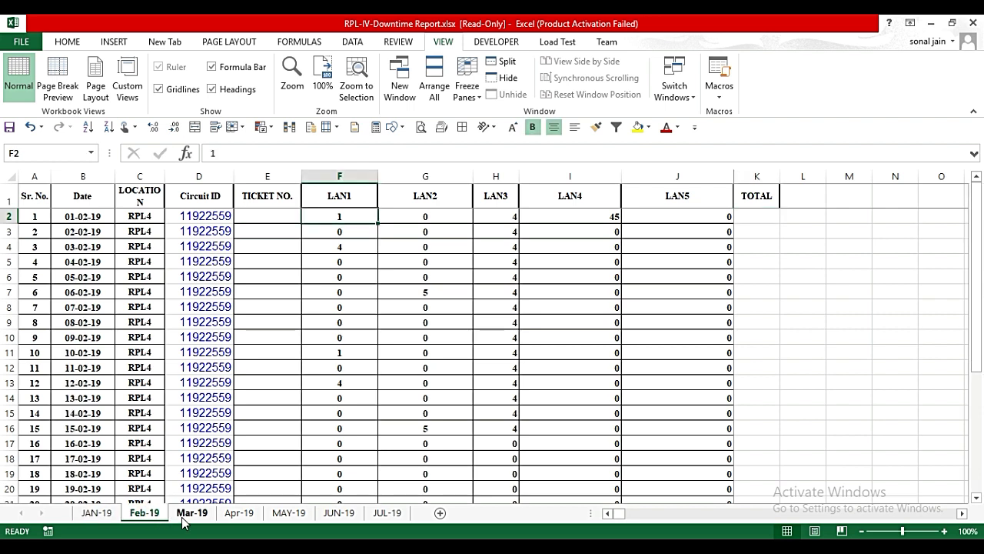
{"action": "left_click", "coordinate": [192, 513]}
{"action": "left_click", "coordinate": [239, 513]}
{"action": "left_click", "coordinate": [286, 512]}
{"action": "left_click", "coordinate": [338, 512]}
{"action": "left_click", "coordinate": [387, 513]}
{"action": "left_click", "coordinate": [117, 514]}
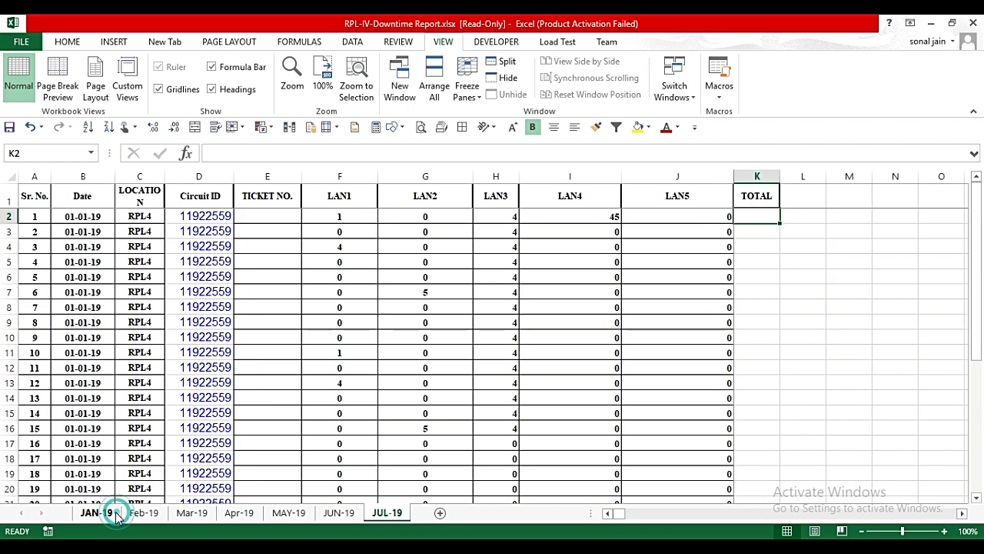
{"action": "left_click", "coordinate": [475, 412]}
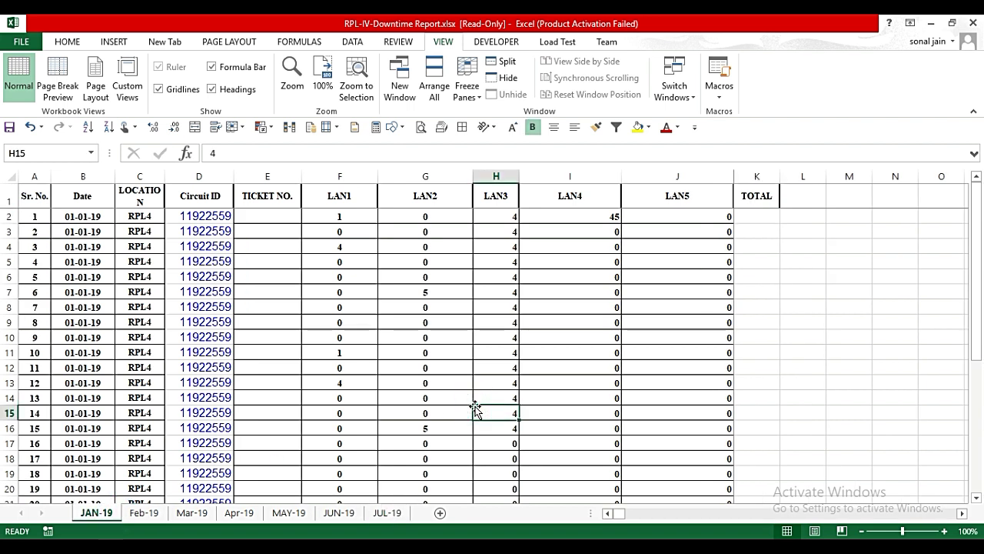
- Start recording a macro from cell K2 of JAN-19, stored in this workbook, with s as its shortcut letter
{"action": "left_click", "coordinate": [760, 195]}
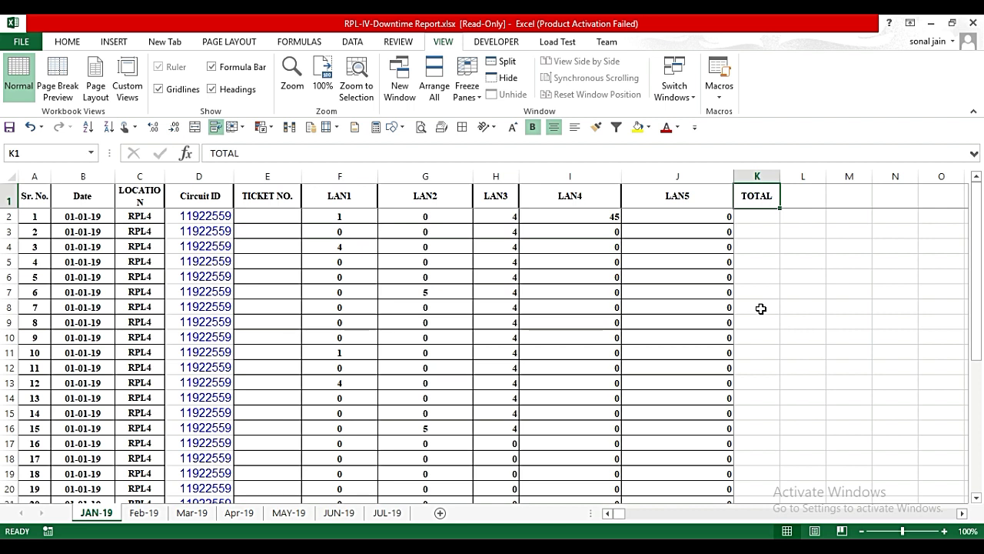
{"action": "left_click", "coordinate": [752, 219]}
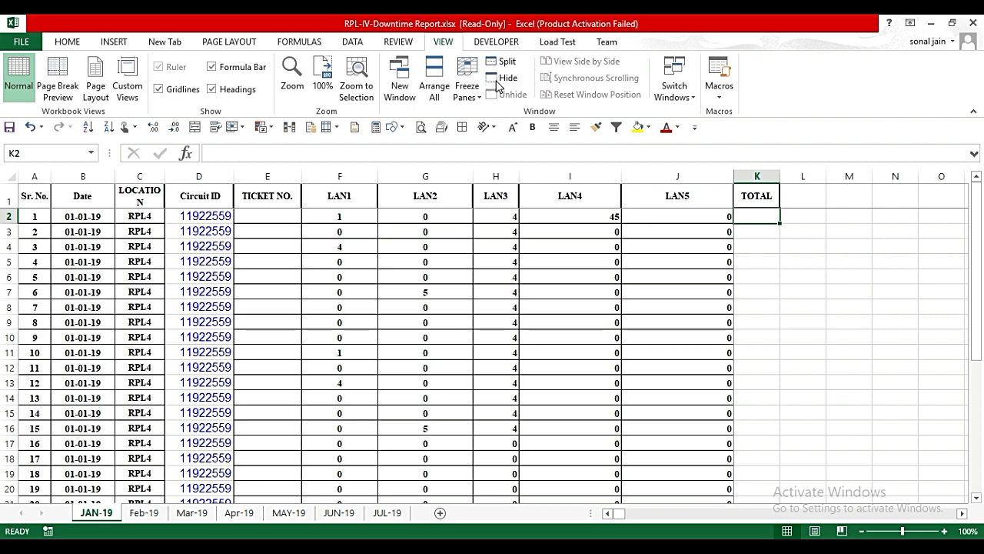
{"action": "left_click", "coordinate": [720, 96]}
{"action": "left_click", "coordinate": [753, 130]}
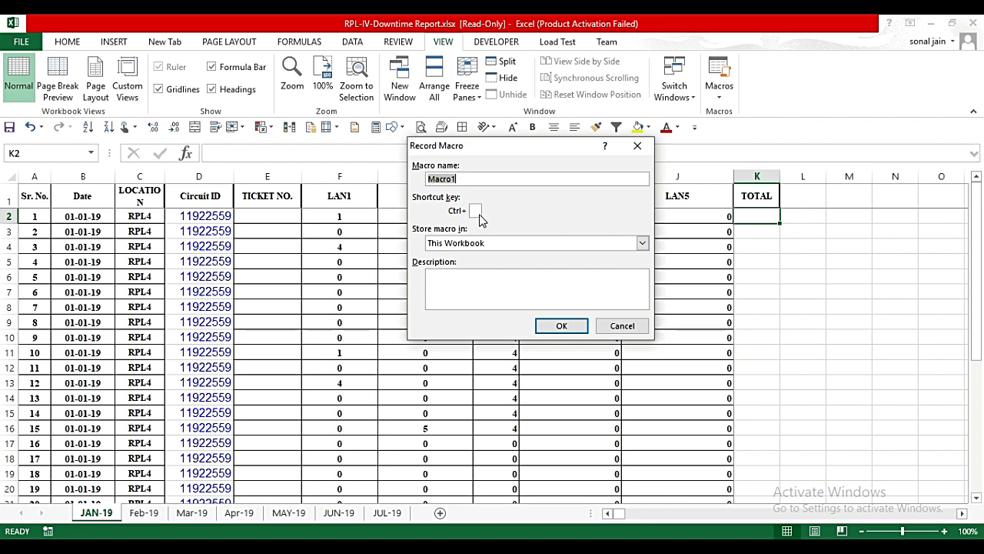
{"action": "left_click", "coordinate": [474, 211]}
{"action": "type", "text": "Y"}
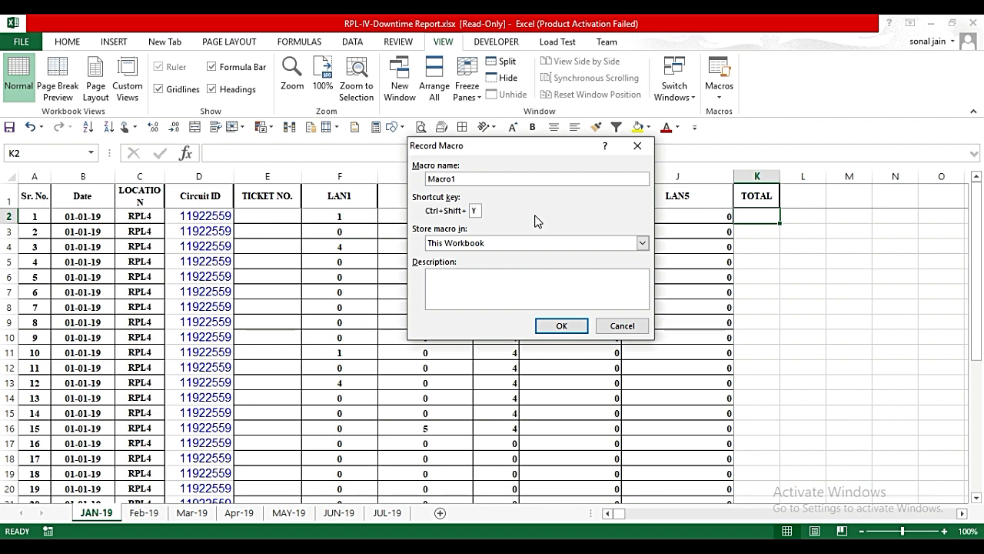
{"action": "key", "text": "BackSpace"}
{"action": "type", "text": "s"}
{"action": "left_click", "coordinate": [546, 325]}
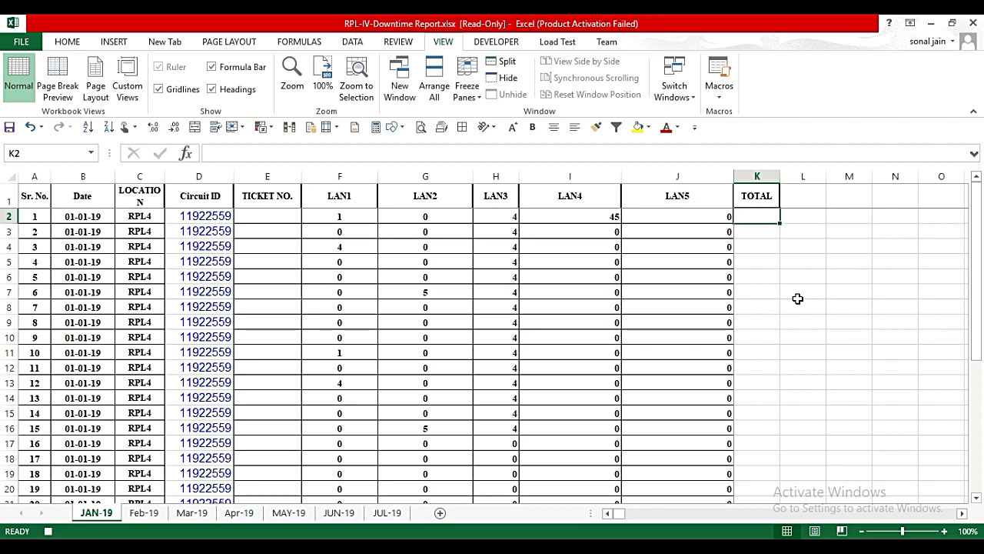
- Sum LAN1 to LAN5 in K2 with =SUM(F2:J2) and fill the formula down to K32
{"action": "type", "text": "="}
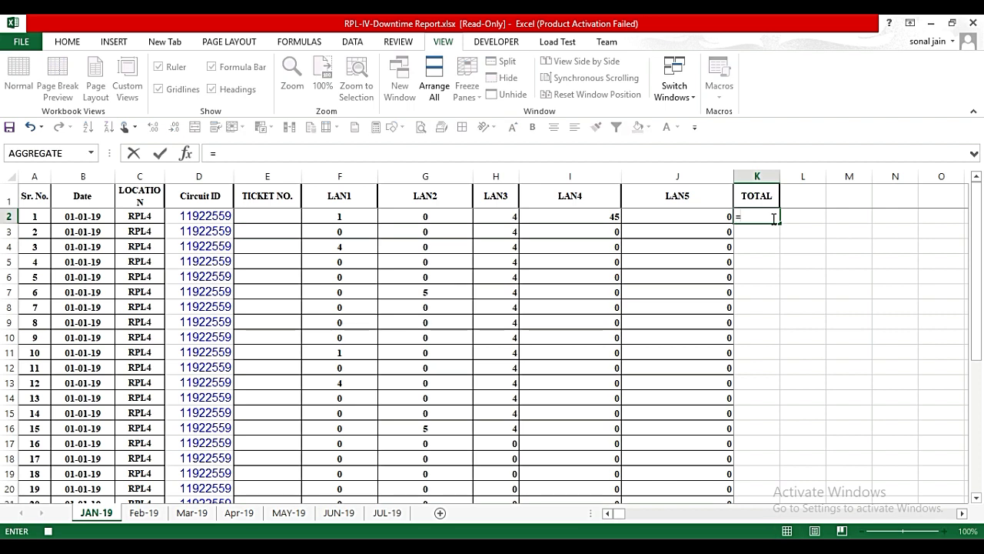
{"action": "type", "text": "sum"}
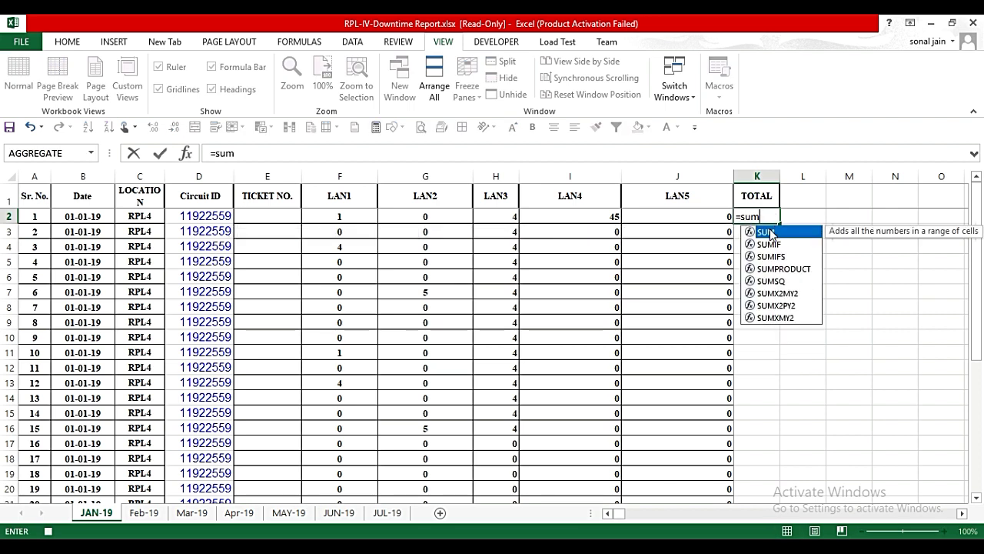
{"action": "double_click", "coordinate": [770, 232]}
{"action": "left_click_drag", "start_coordinate": [323, 215], "coordinate": [725, 216]}
{"action": "key", "text": "Return"}
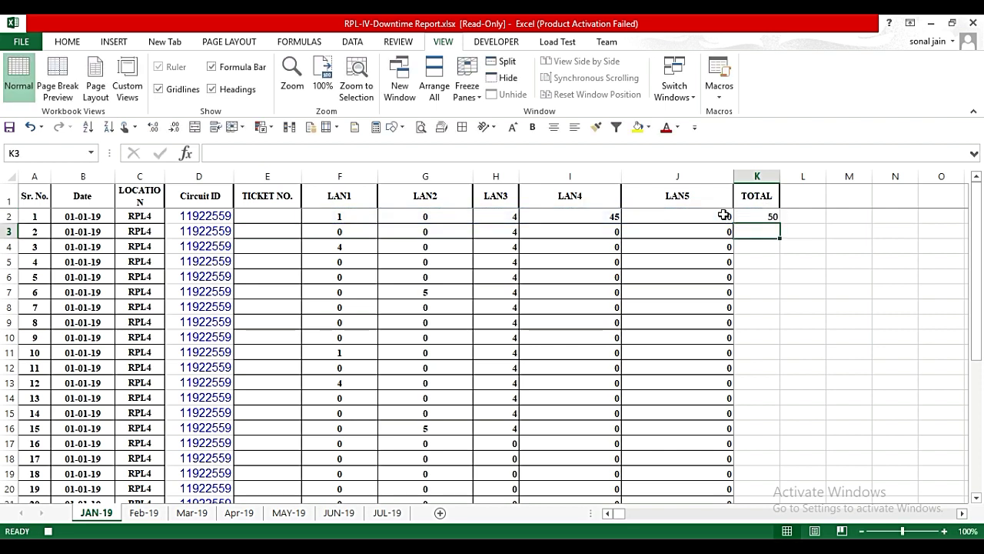
{"action": "left_click", "coordinate": [757, 216]}
{"action": "left_click_drag", "start_coordinate": [780, 225], "coordinate": [757, 477]}
{"action": "scroll", "coordinate": [747, 328], "scroll_direction": "up", "scroll_amount": 5}
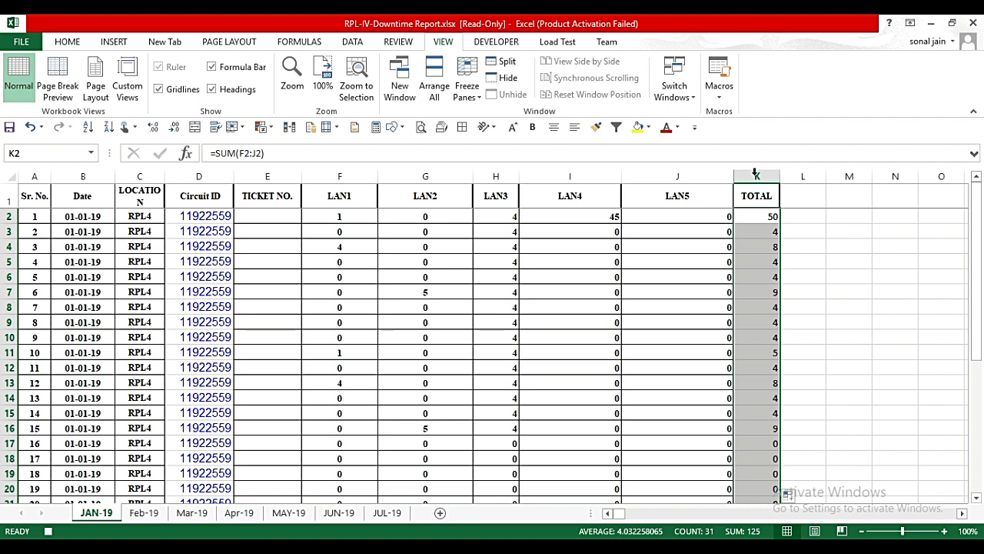
- Apply cell borders to the TOTAL values in K2:K32 and deselect them by selecting L8
{"action": "left_click", "coordinate": [67, 42]}
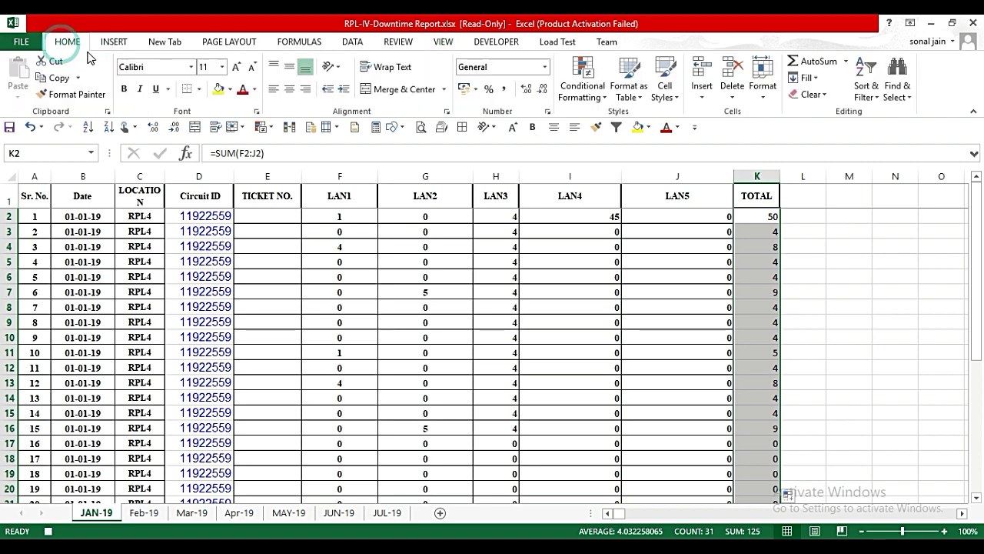
{"action": "left_click", "coordinate": [200, 89]}
{"action": "left_click", "coordinate": [198, 219]}
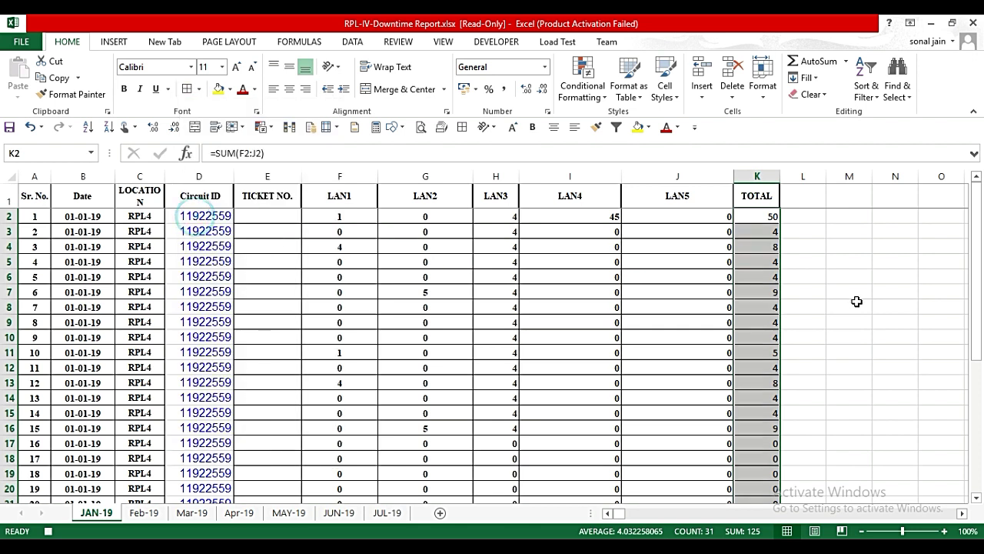
{"action": "left_click", "coordinate": [807, 305]}
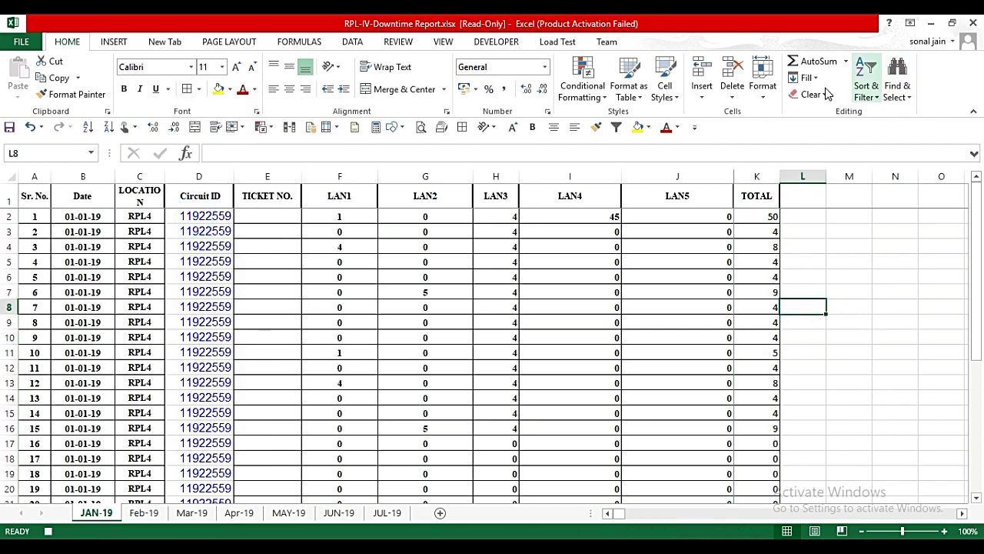
- Stop recording the macro
{"action": "left_click", "coordinate": [444, 42]}
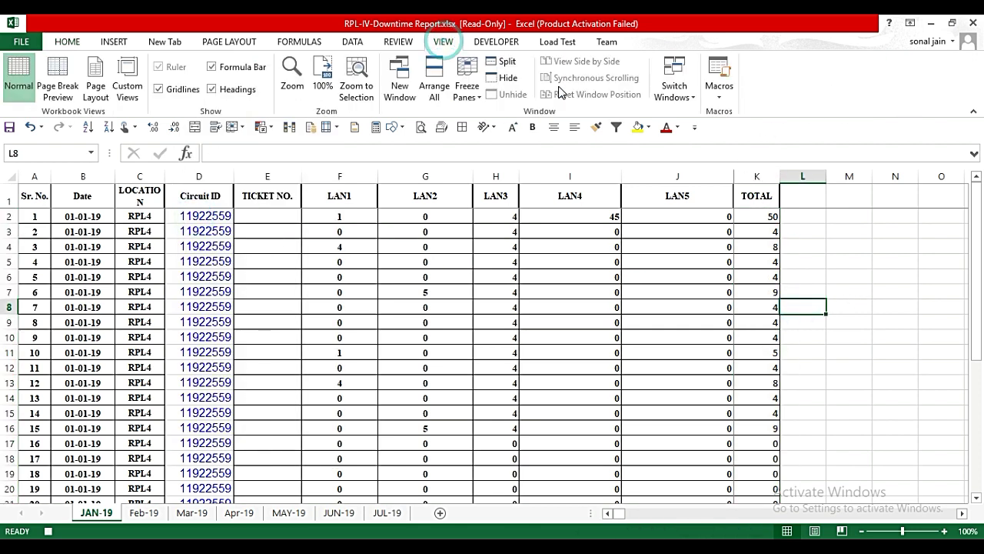
{"action": "left_click", "coordinate": [719, 86]}
{"action": "left_click", "coordinate": [738, 130]}
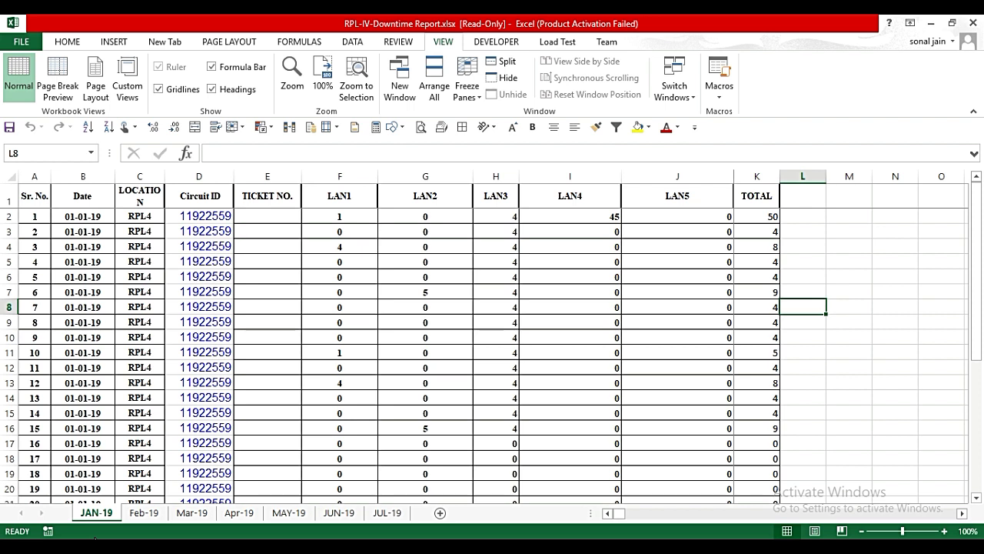
- Select the TOTAL cells K2:K32 on the Feb-19 sheet and run Macro1
{"action": "left_click", "coordinate": [143, 513]}
{"action": "left_click_drag", "start_coordinate": [756, 216], "coordinate": [744, 465]}
{"action": "left_click", "coordinate": [720, 91]}
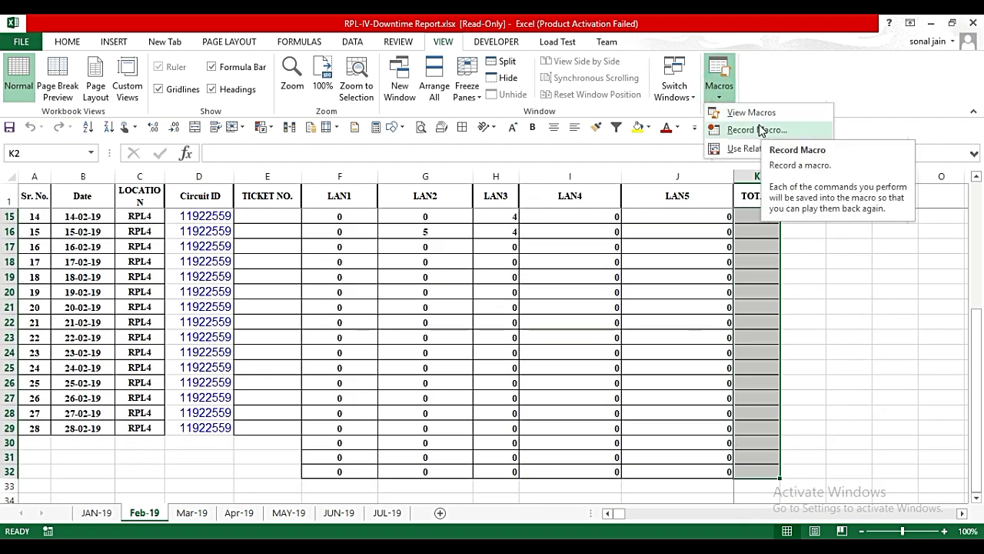
{"action": "left_click", "coordinate": [751, 113]}
{"action": "left_click", "coordinate": [641, 154]}
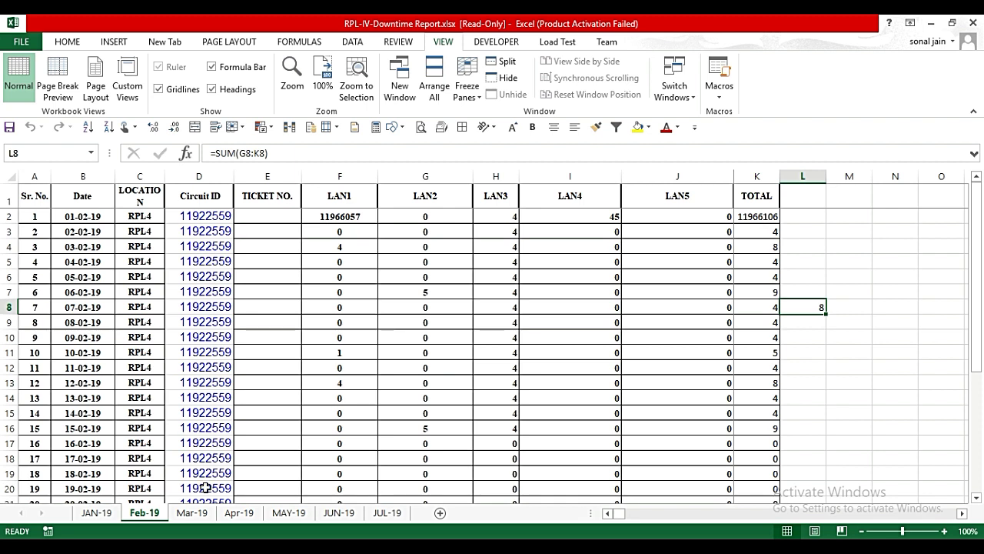
- Select the TOTAL cells K2:K32 on the Mar-19 sheet and run Macro1
{"action": "left_click", "coordinate": [191, 512]}
{"action": "left_click_drag", "start_coordinate": [757, 216], "coordinate": [757, 459]}
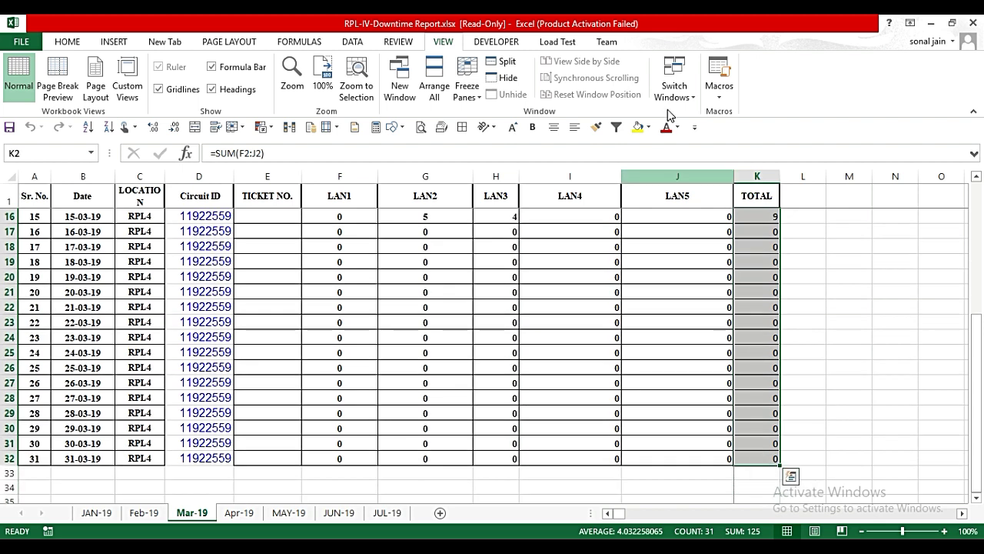
{"action": "left_click", "coordinate": [719, 86]}
{"action": "left_click", "coordinate": [740, 114]}
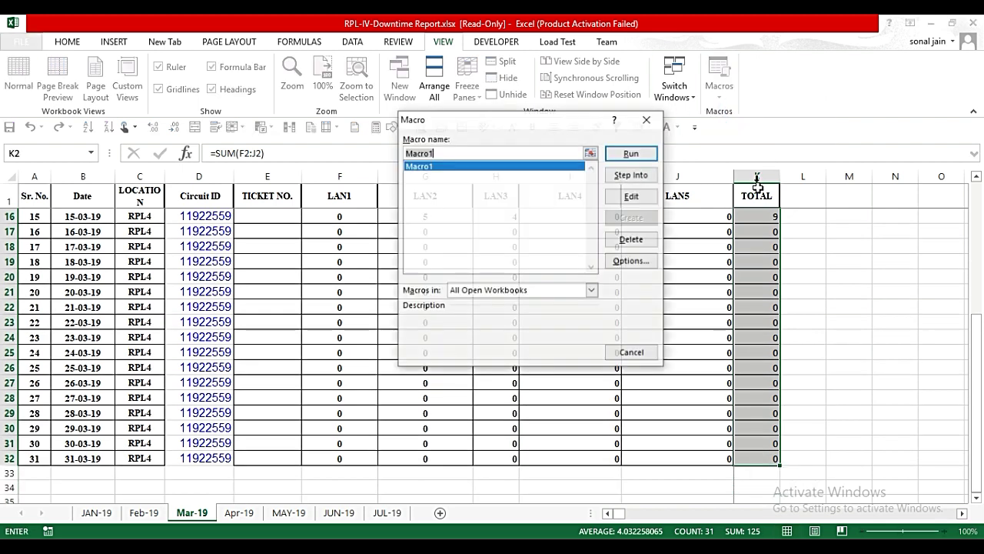
{"action": "left_click", "coordinate": [632, 153]}
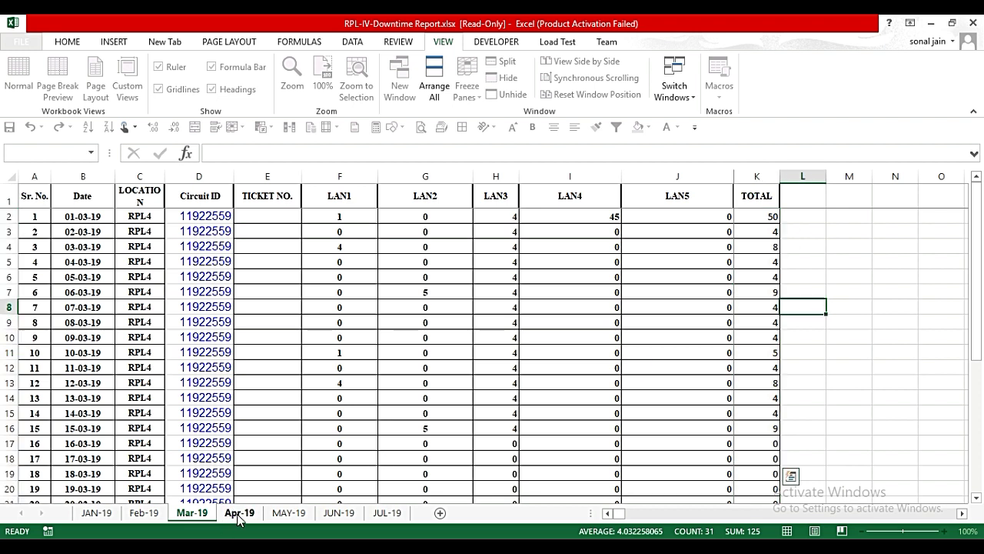
- Select the TOTAL cells K2:K32 on the Apr-19 sheet and run Macro1
{"action": "left_click", "coordinate": [237, 513]}
{"action": "left_click_drag", "start_coordinate": [757, 216], "coordinate": [745, 470]}
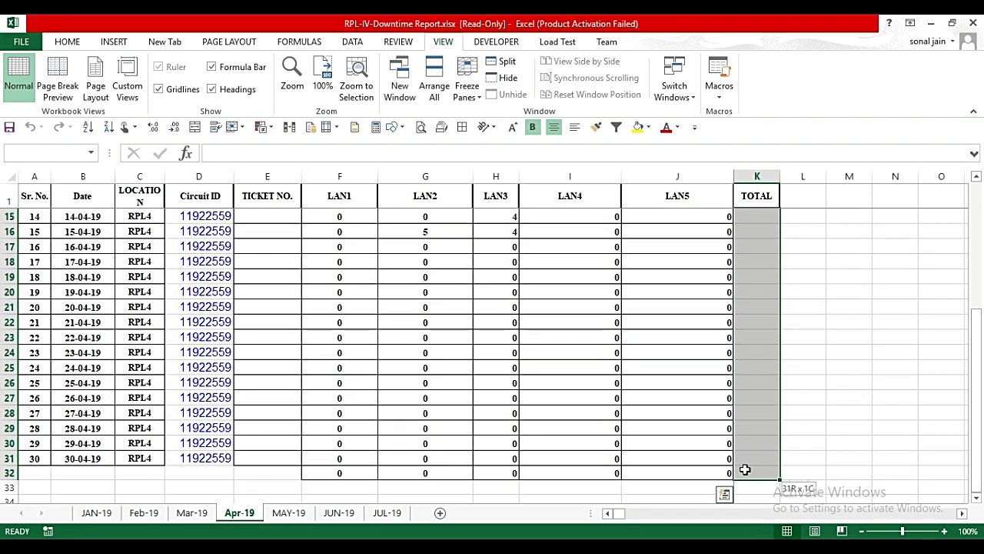
{"action": "left_click", "coordinate": [719, 90]}
{"action": "left_click", "coordinate": [739, 113]}
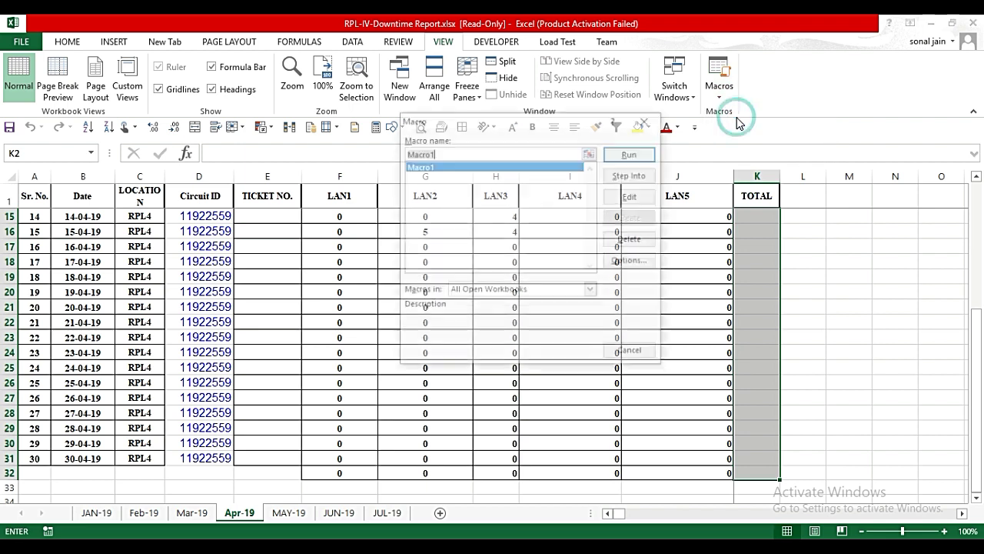
{"action": "left_click", "coordinate": [625, 152]}
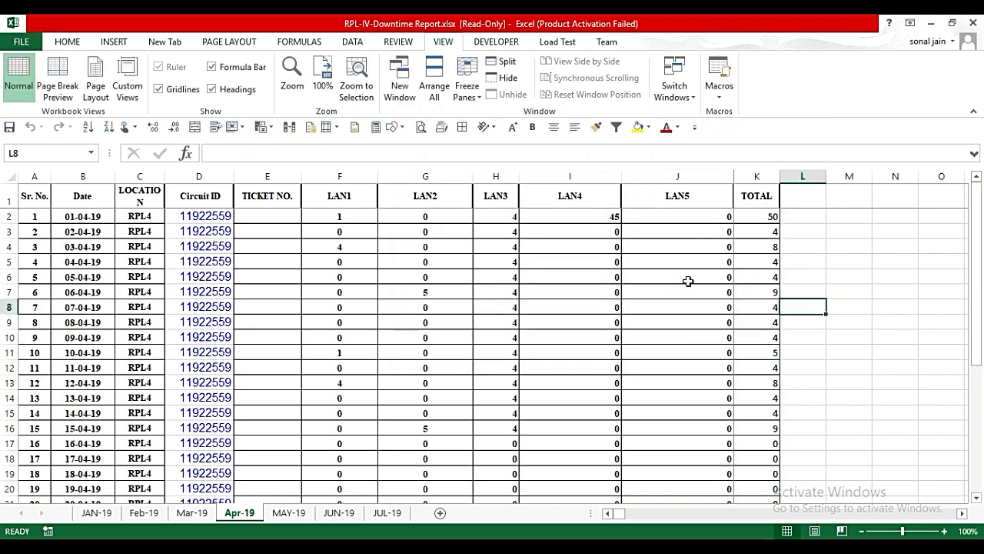
- Switch to the MAY-19 sheet
{"action": "left_click", "coordinate": [290, 513]}
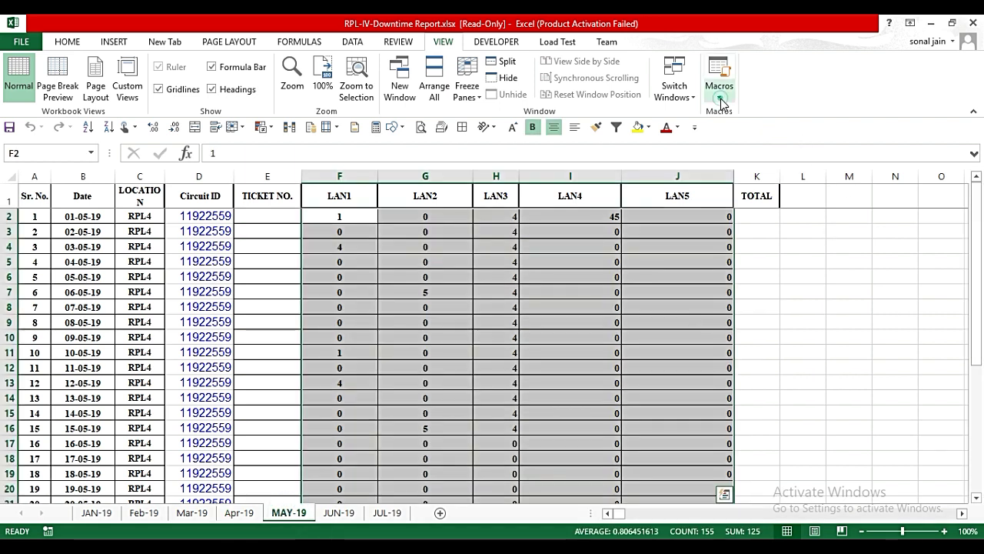
{"action": "left_click", "coordinate": [720, 98]}
{"action": "left_click", "coordinate": [747, 113]}
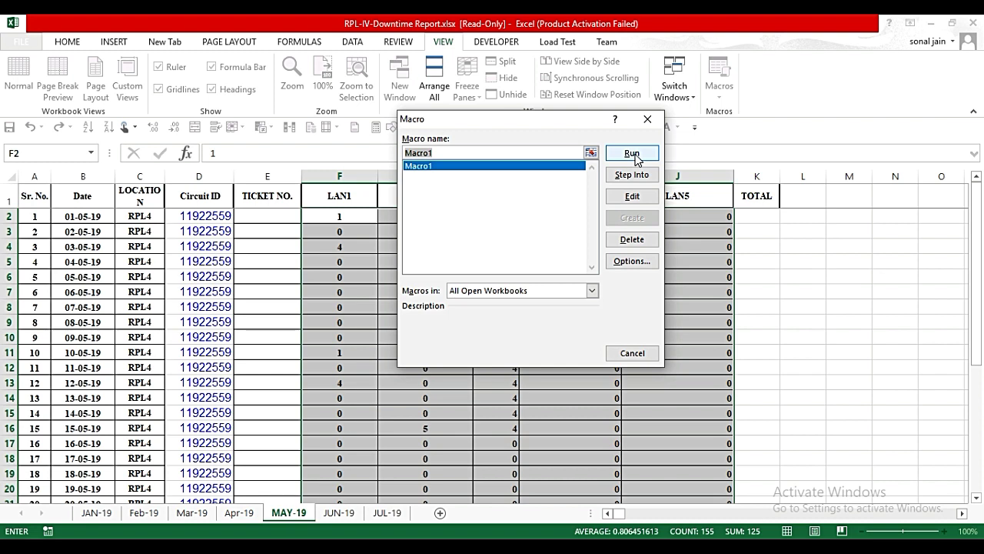
{"action": "left_click", "coordinate": [757, 216]}
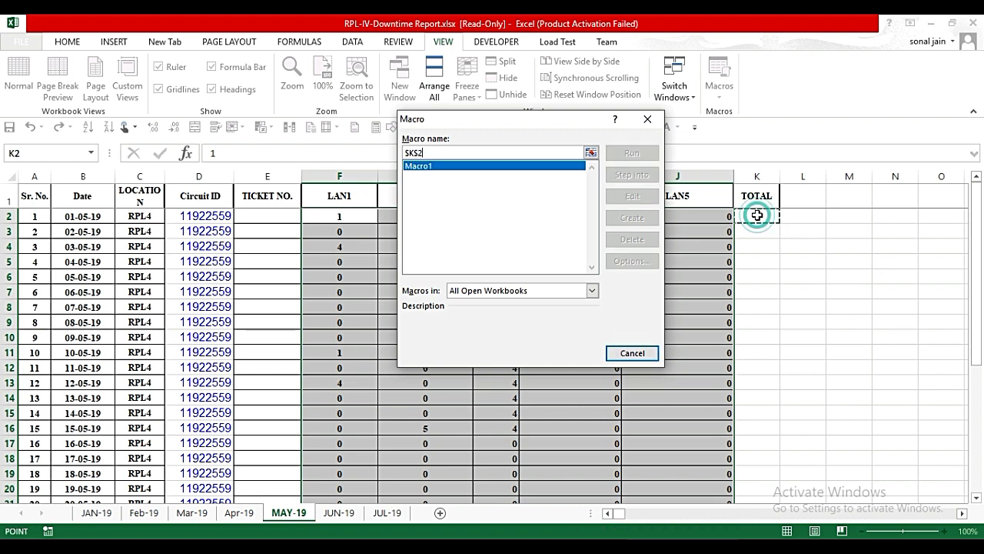
{"action": "left_click", "coordinate": [648, 118]}
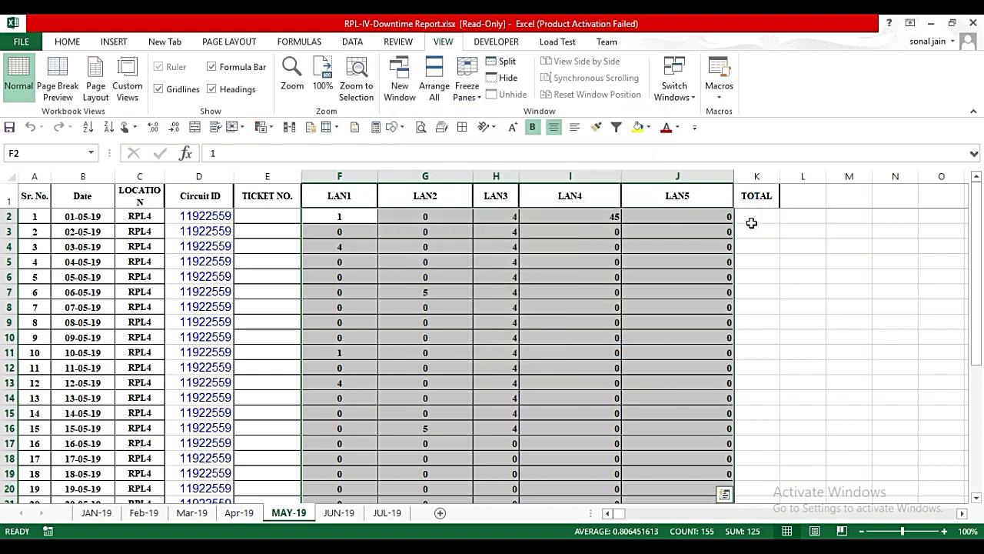
- Select the TOTAL cells K2:K32 on the MAY-19 sheet and run Macro1
{"action": "left_click_drag", "start_coordinate": [757, 216], "coordinate": [753, 447]}
{"action": "left_click", "coordinate": [719, 86]}
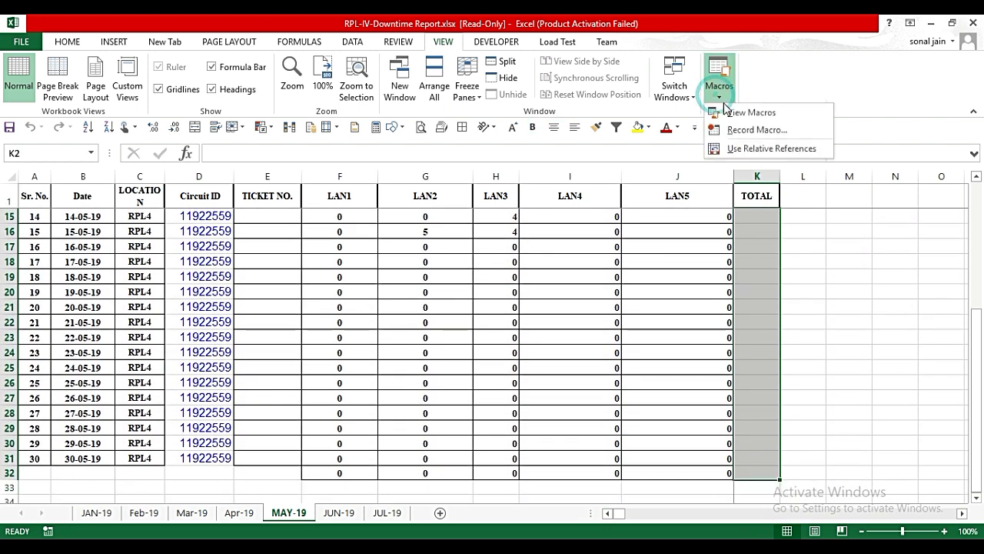
{"action": "left_click", "coordinate": [735, 109]}
{"action": "left_click", "coordinate": [632, 153]}
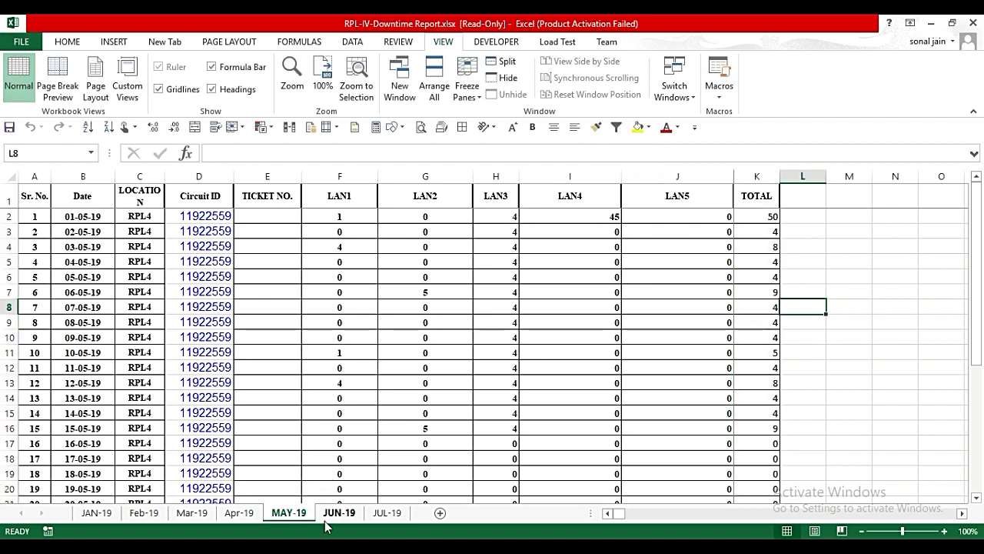
- View the recorded code of Macro1 in the Visual Basic editor and return to the workbook
{"action": "left_click", "coordinate": [721, 96]}
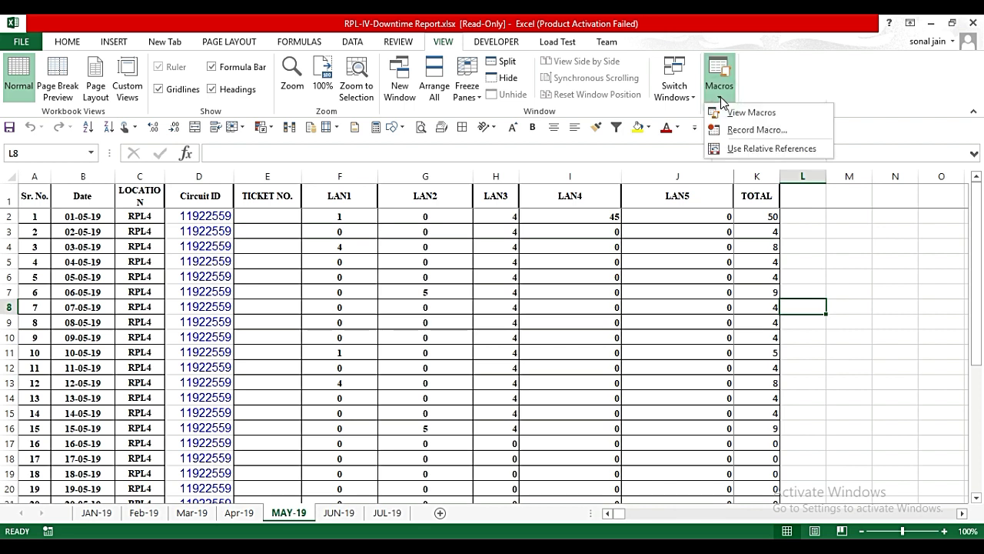
{"action": "left_click", "coordinate": [751, 112]}
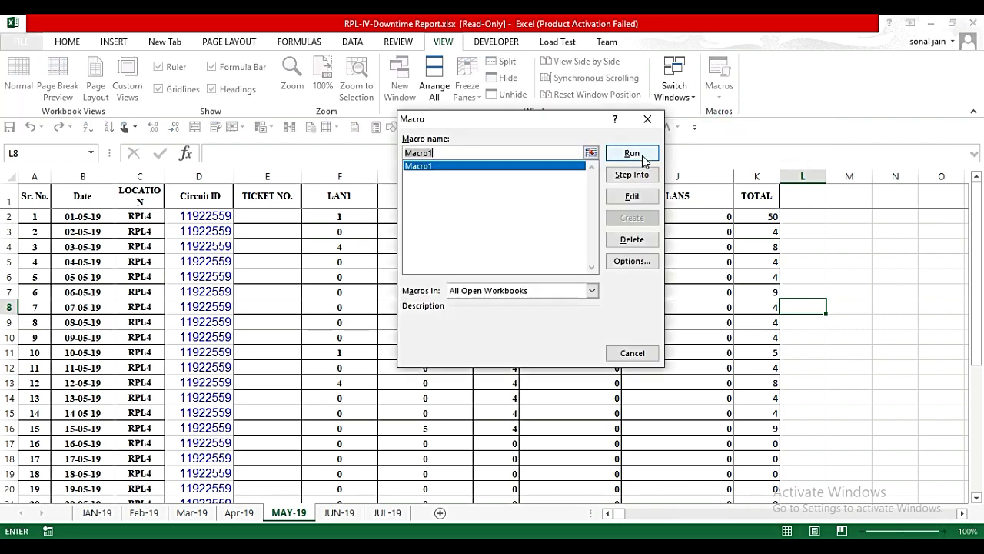
{"action": "left_click", "coordinate": [643, 197]}
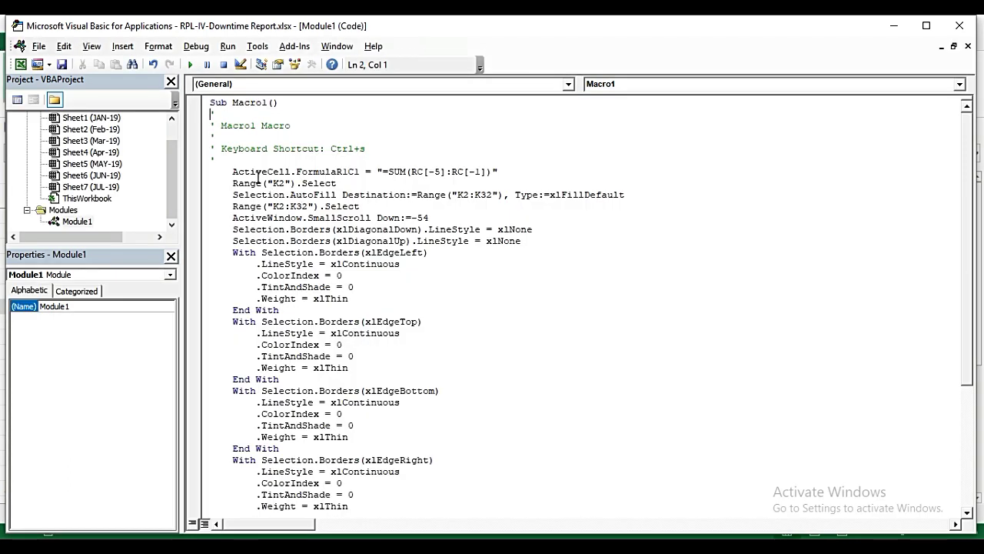
{"action": "left_click", "coordinate": [21, 64]}
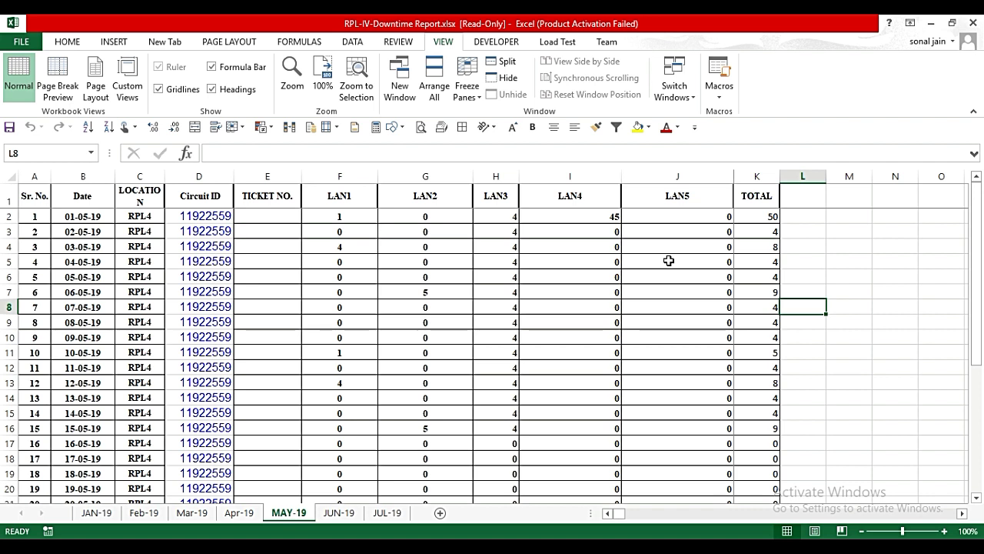
- Start recording Macro2 on the JAN-19 sheet, stored in this workbook, with l as its Ctrl shortcut letter
{"action": "left_click", "coordinate": [96, 513]}
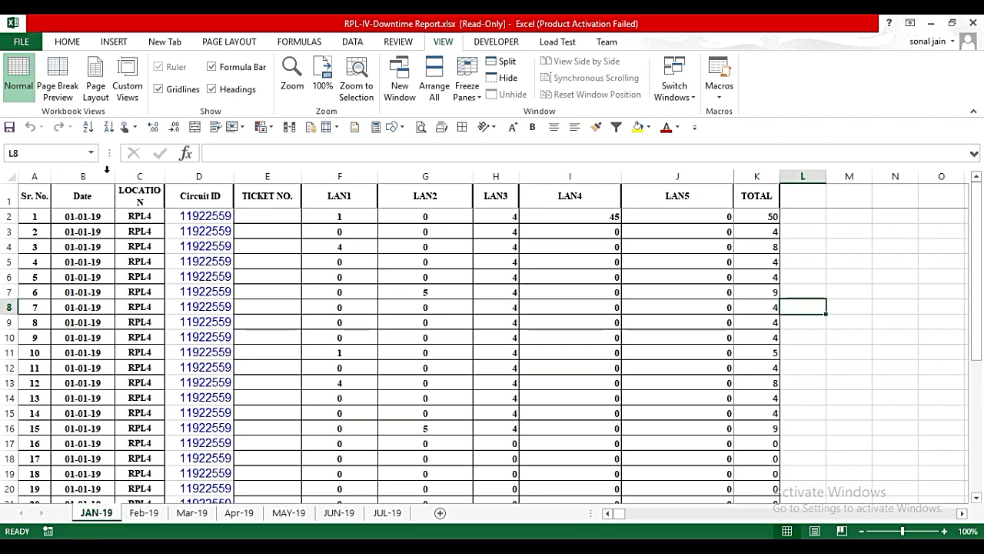
{"action": "left_click", "coordinate": [11, 196]}
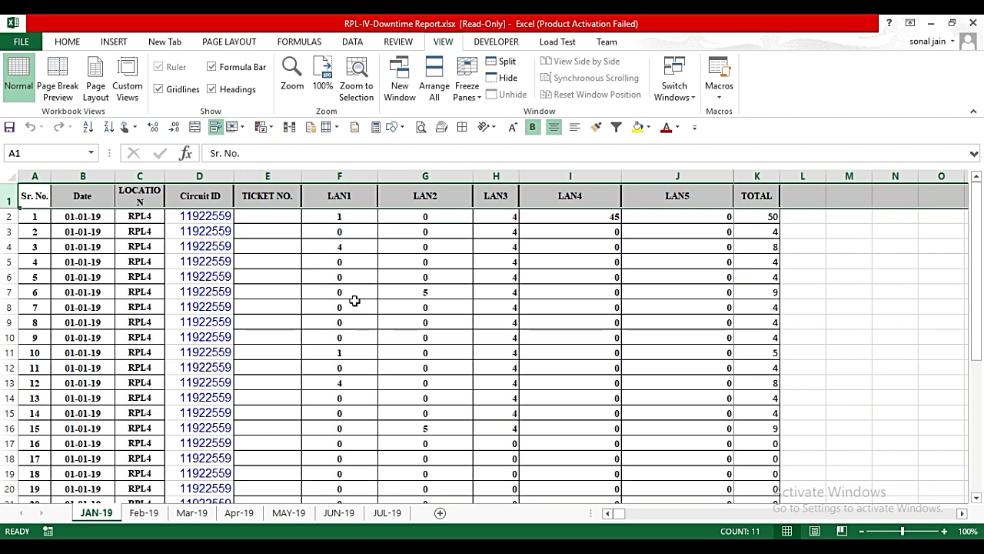
{"action": "left_click", "coordinate": [808, 243]}
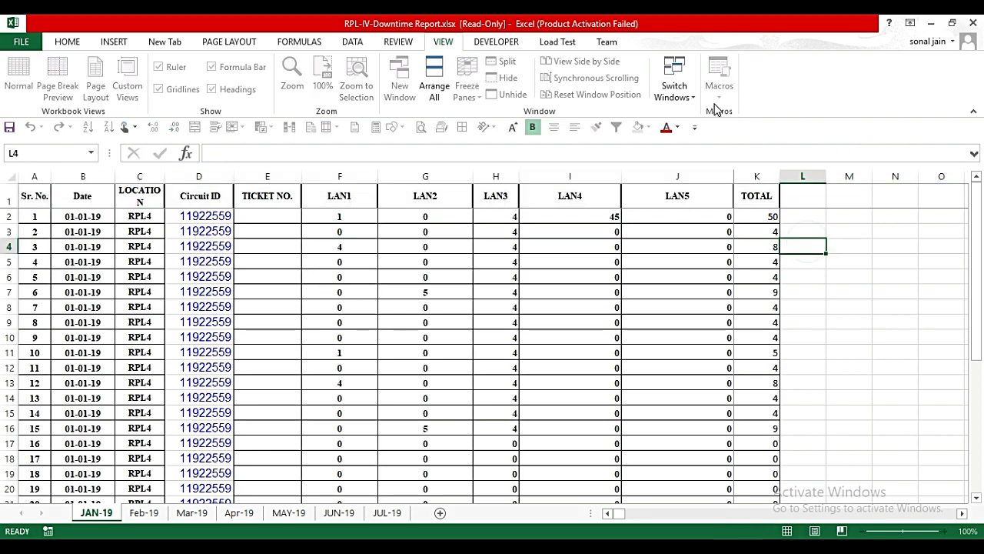
{"action": "left_click", "coordinate": [721, 102]}
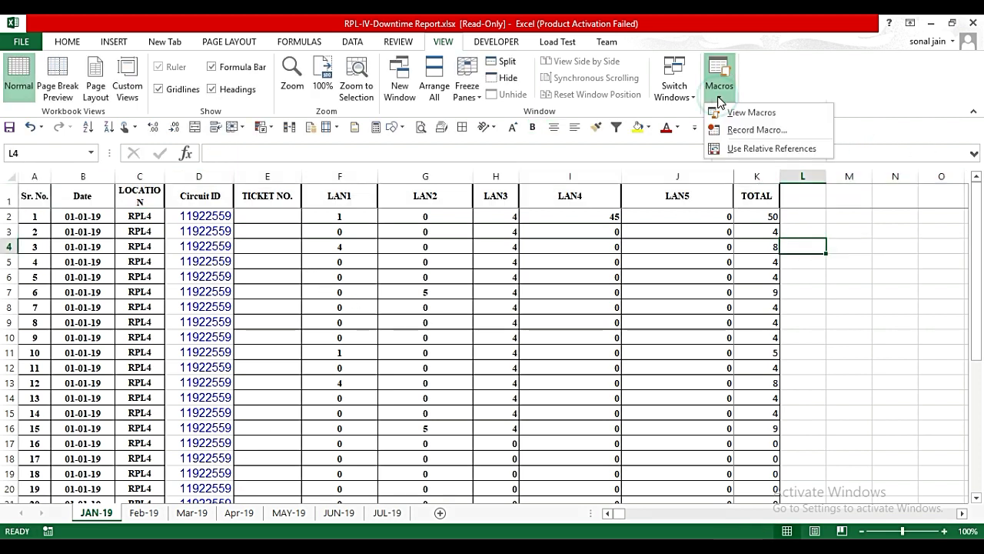
{"action": "left_click", "coordinate": [746, 131]}
{"action": "left_click", "coordinate": [475, 210]}
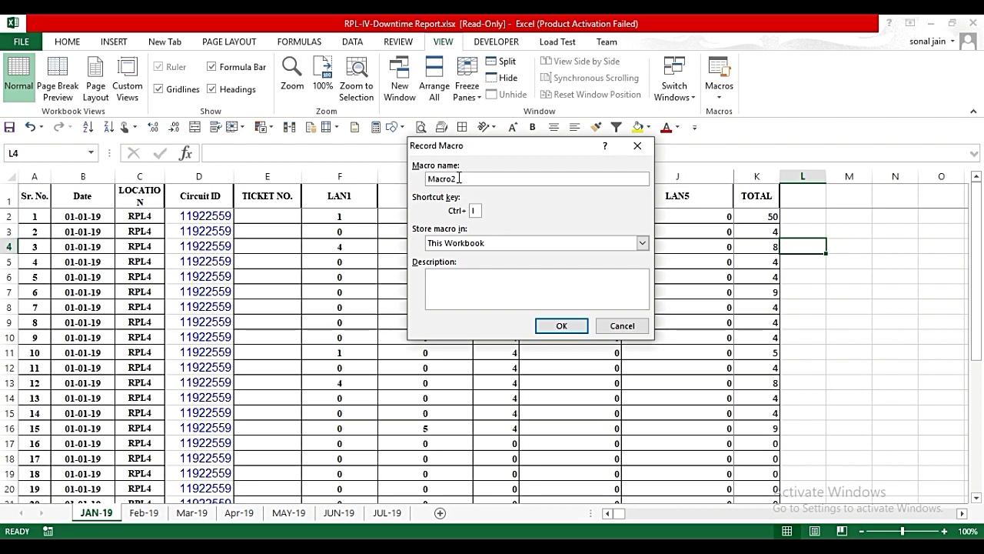
{"action": "left_click", "coordinate": [559, 326]}
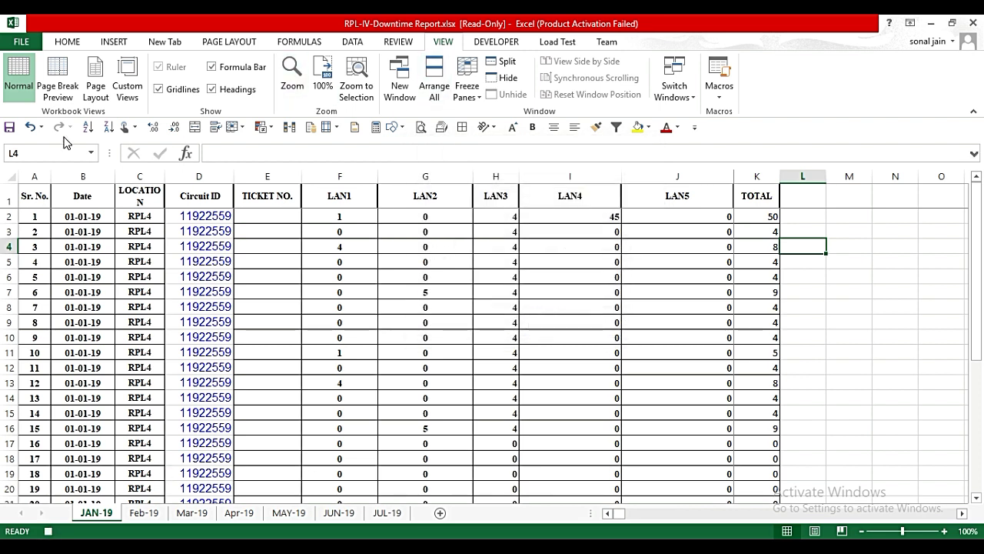
- Insert a blank row above the header row and merge and center cells A1:K1
{"action": "left_click", "coordinate": [6, 195]}
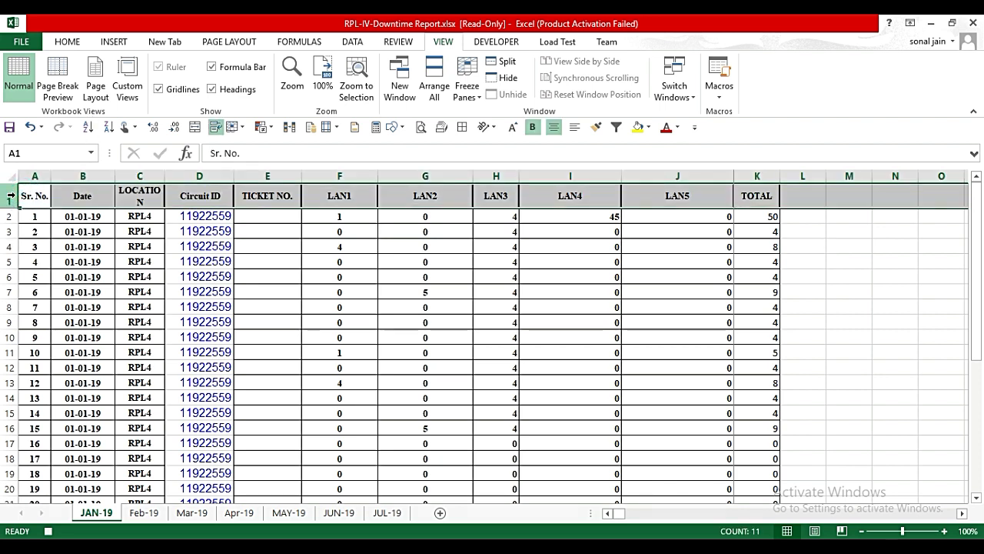
{"action": "right_click", "coordinate": [6, 195]}
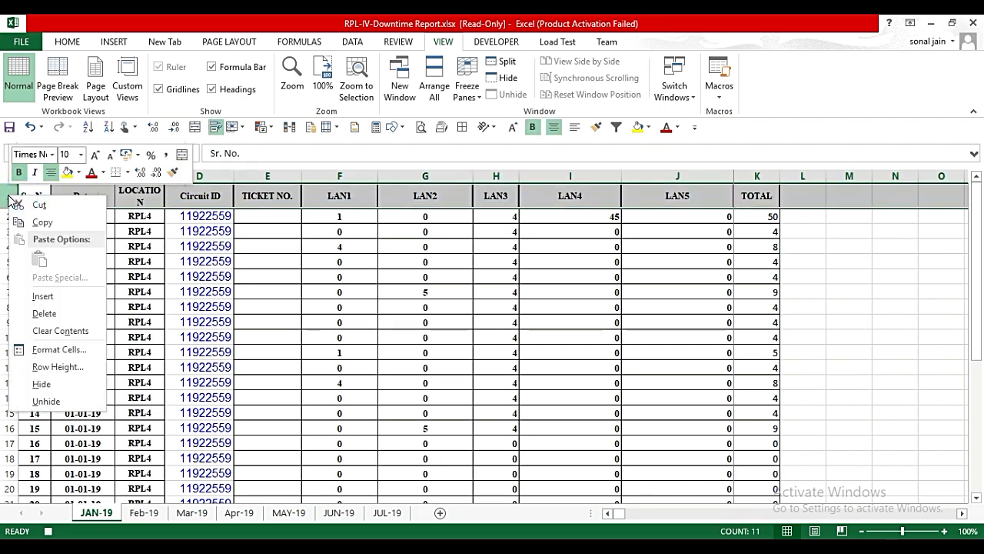
{"action": "left_click", "coordinate": [38, 297]}
{"action": "left_click_drag", "start_coordinate": [46, 192], "coordinate": [774, 190]}
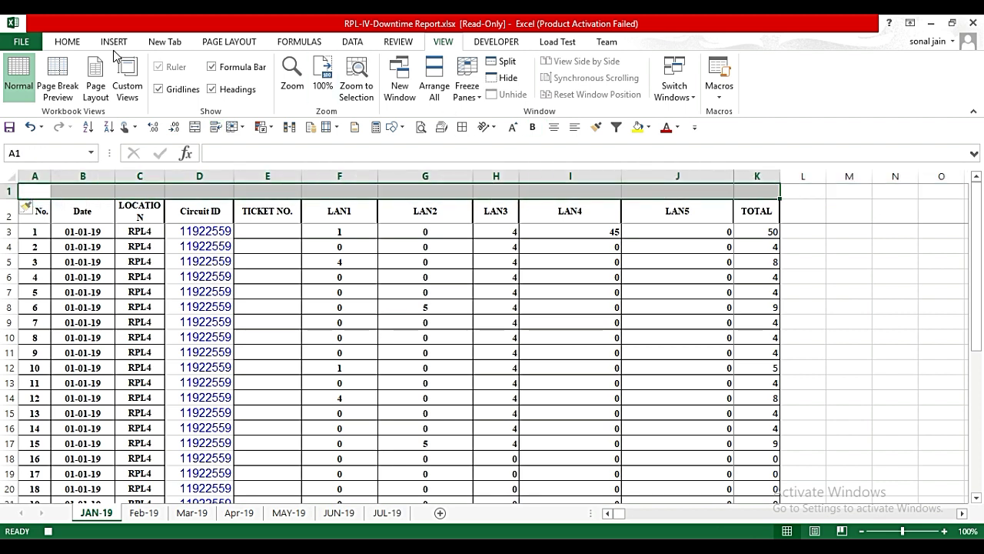
{"action": "left_click", "coordinate": [67, 42]}
{"action": "left_click", "coordinate": [403, 88]}
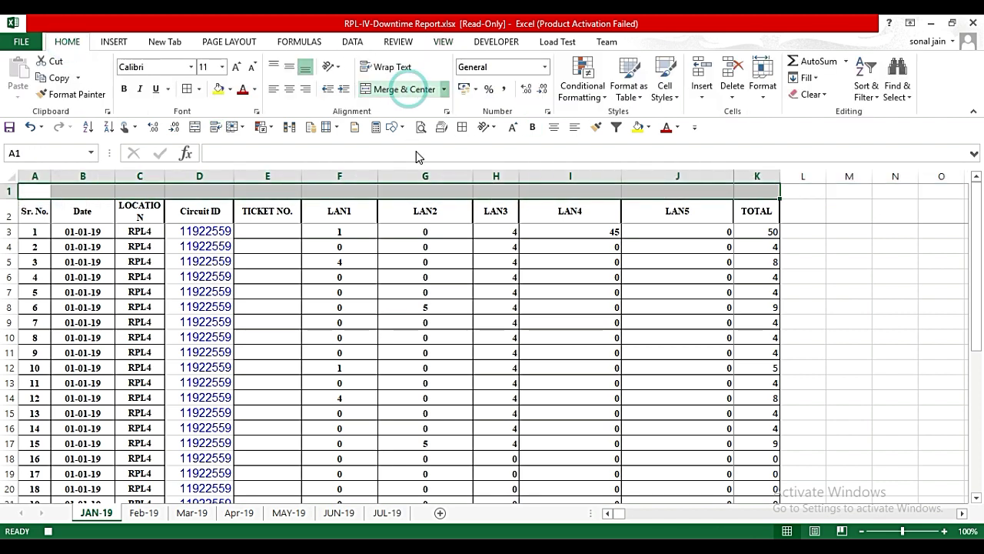
- Enter the title "Down time report" in the merged cell A1
{"action": "type", "text": "Do"}
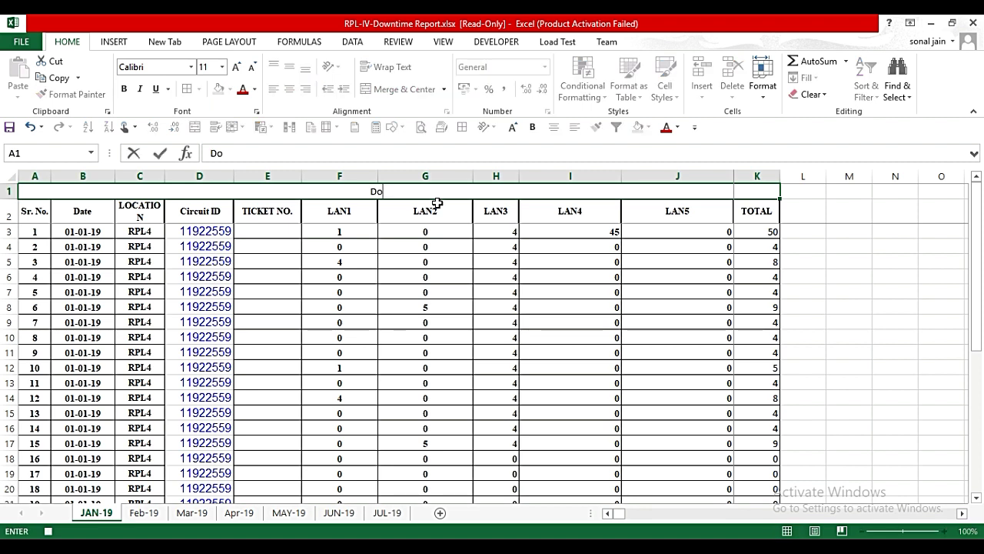
{"action": "type", "text": "wn time t"}
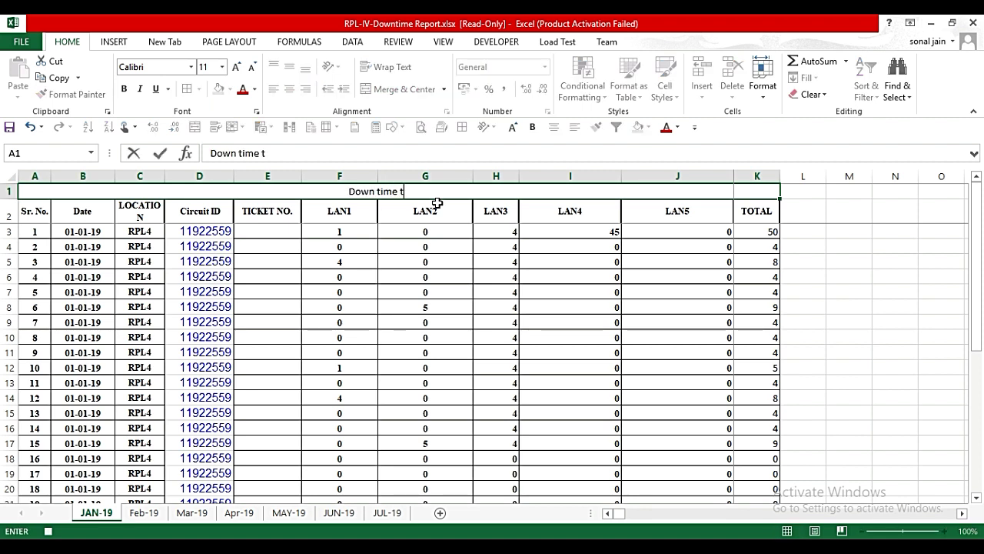
{"action": "type", "text": "eport"}
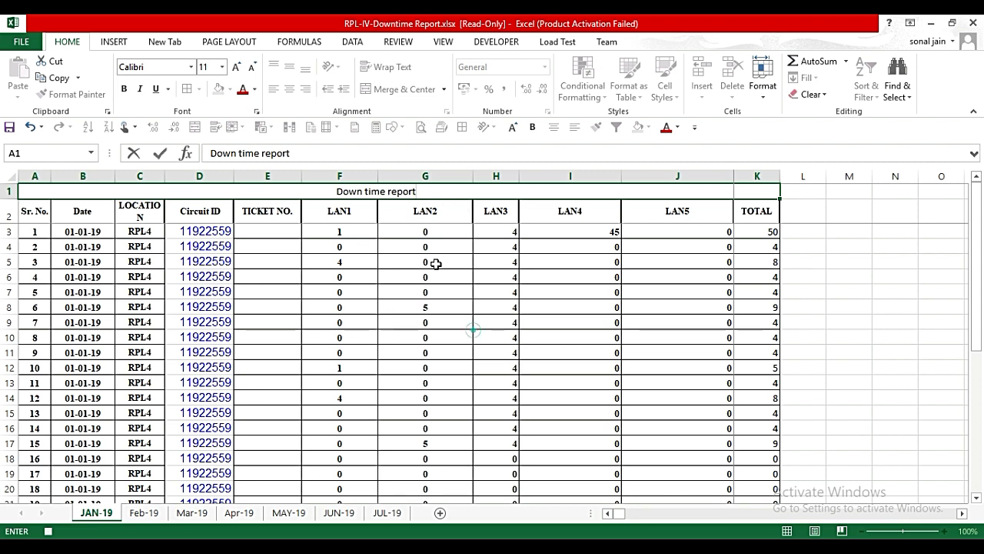
{"action": "left_click", "coordinate": [472, 329]}
- Make the title in row 1 bold and increase its font size
{"action": "left_click", "coordinate": [377, 191]}
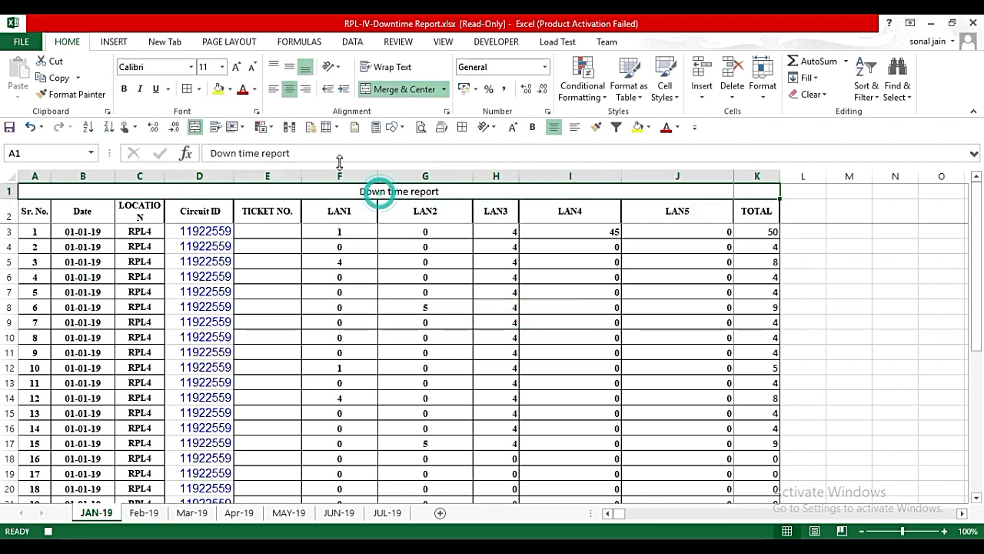
{"action": "left_click", "coordinate": [124, 88]}
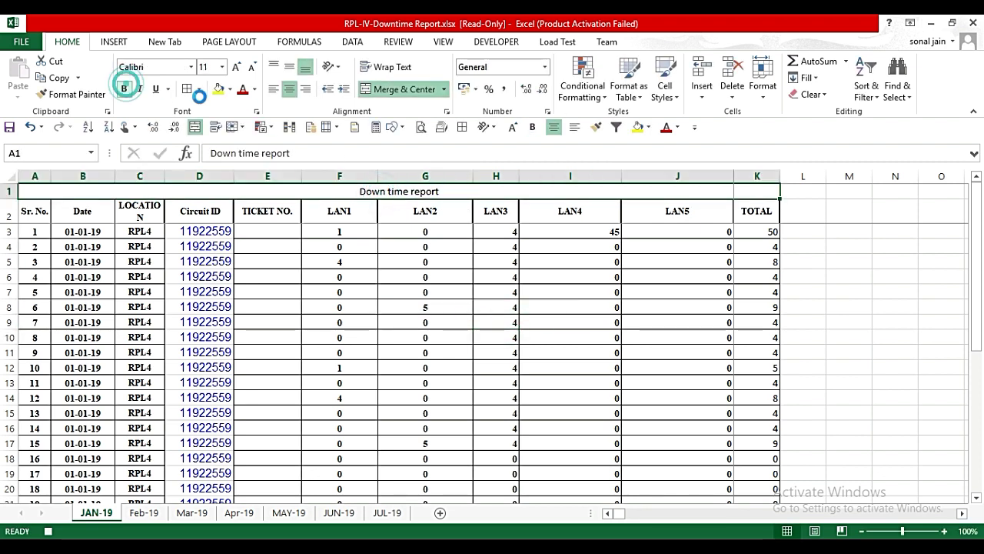
{"action": "left_click", "coordinate": [238, 68]}
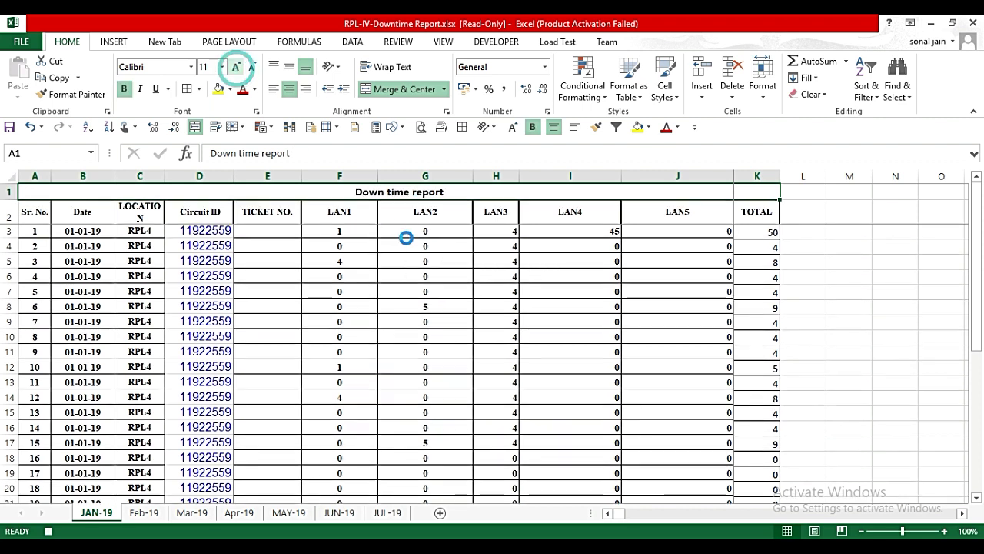
{"action": "left_click", "coordinate": [875, 253]}
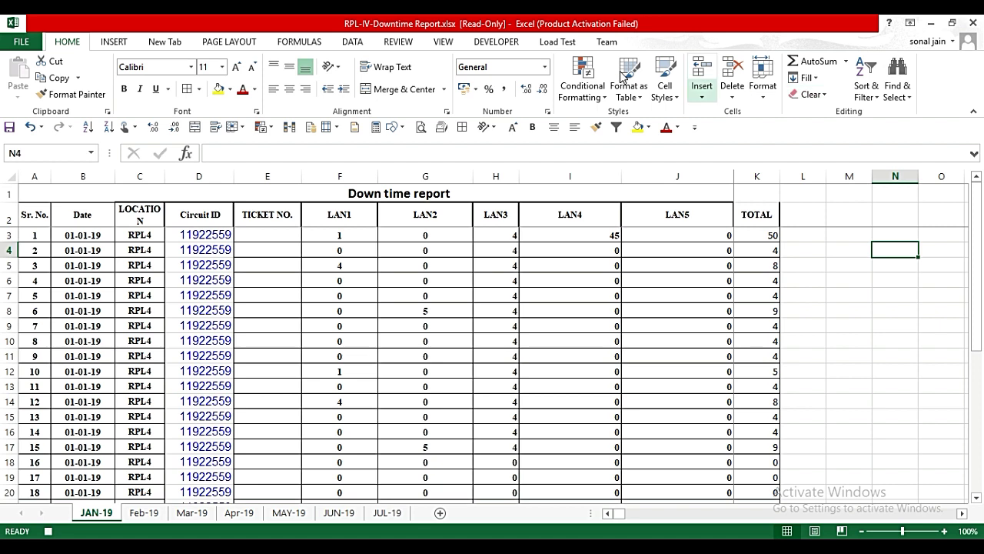
- Stop recording Macro2
{"action": "left_click", "coordinate": [445, 43]}
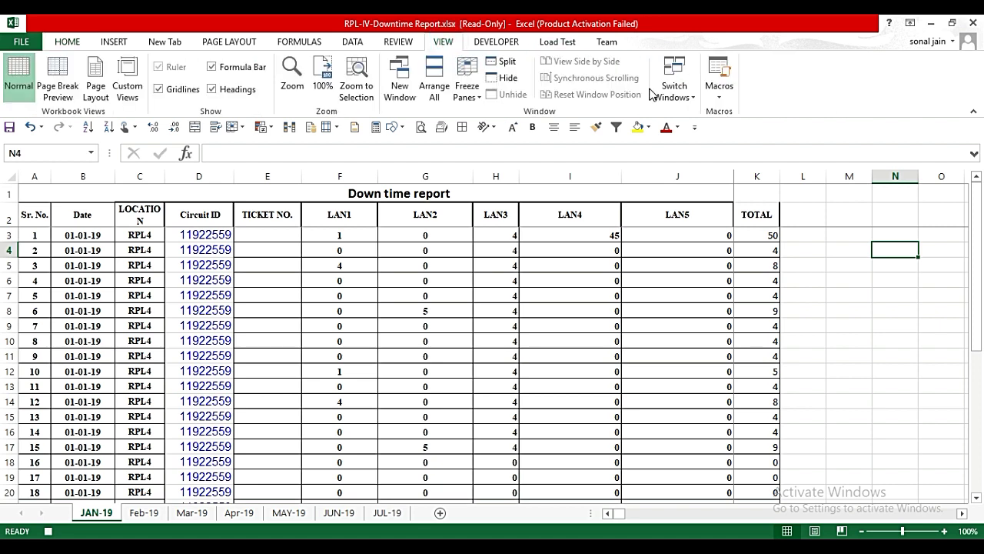
{"action": "left_click", "coordinate": [721, 98]}
{"action": "left_click", "coordinate": [756, 130]}
- Run Macro2 on each sheet from Feb-19 through JUL-19 to add the merged title row
{"action": "left_click", "coordinate": [143, 514]}
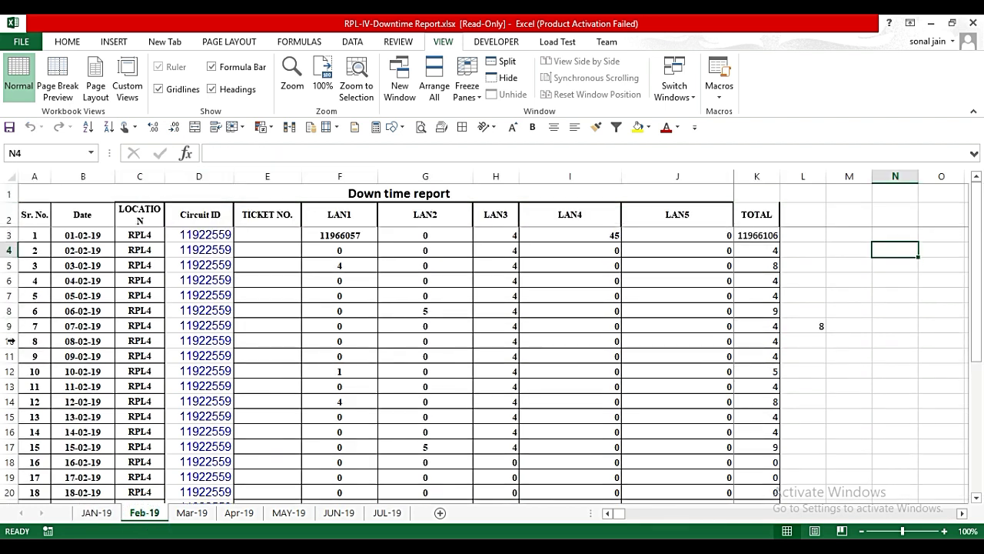
{"action": "left_click", "coordinate": [192, 513]}
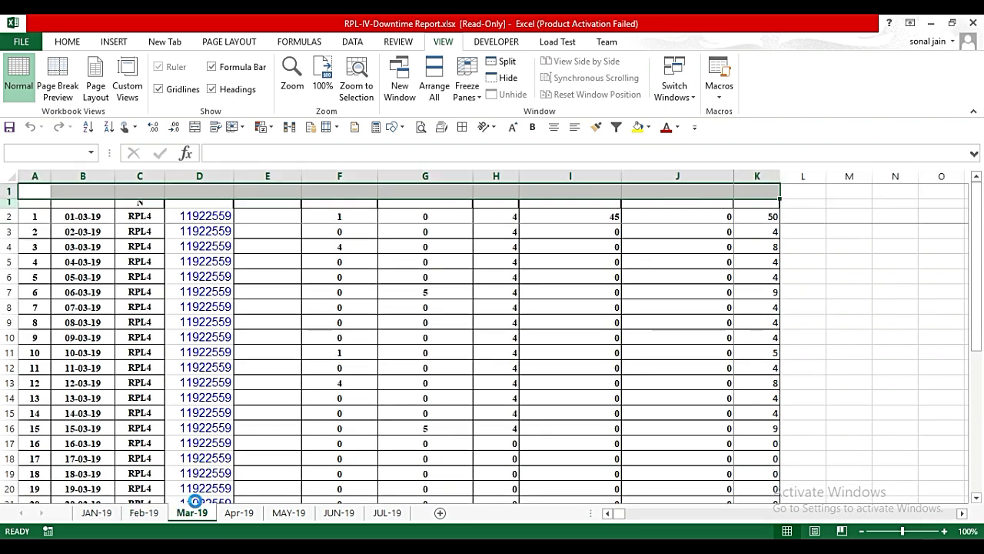
{"action": "left_click", "coordinate": [240, 513]}
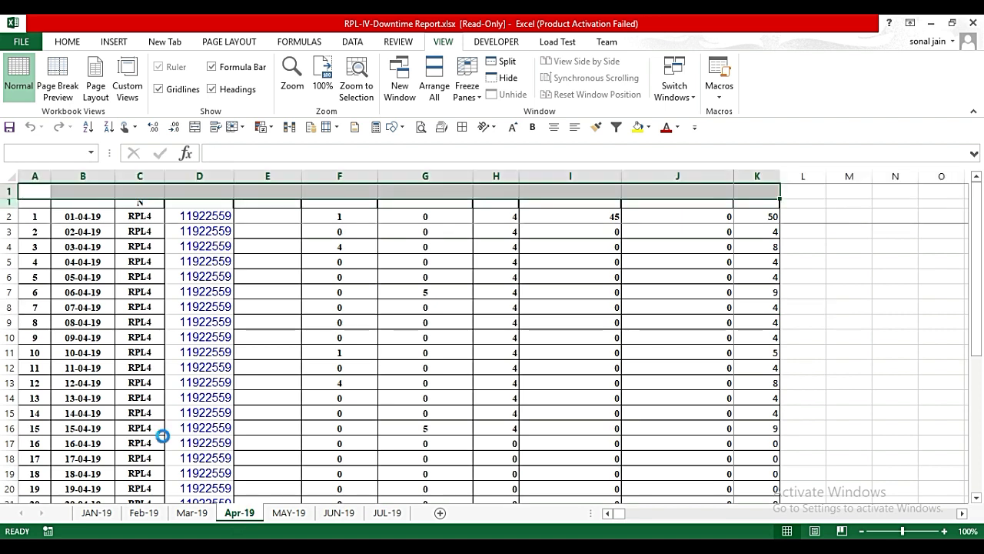
{"action": "left_click", "coordinate": [289, 513]}
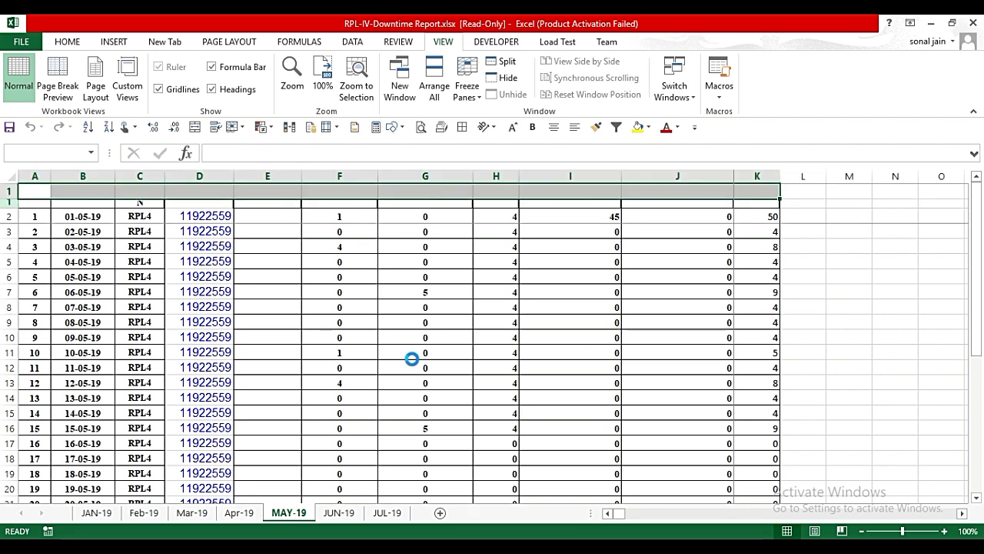
{"action": "left_click", "coordinate": [342, 515]}
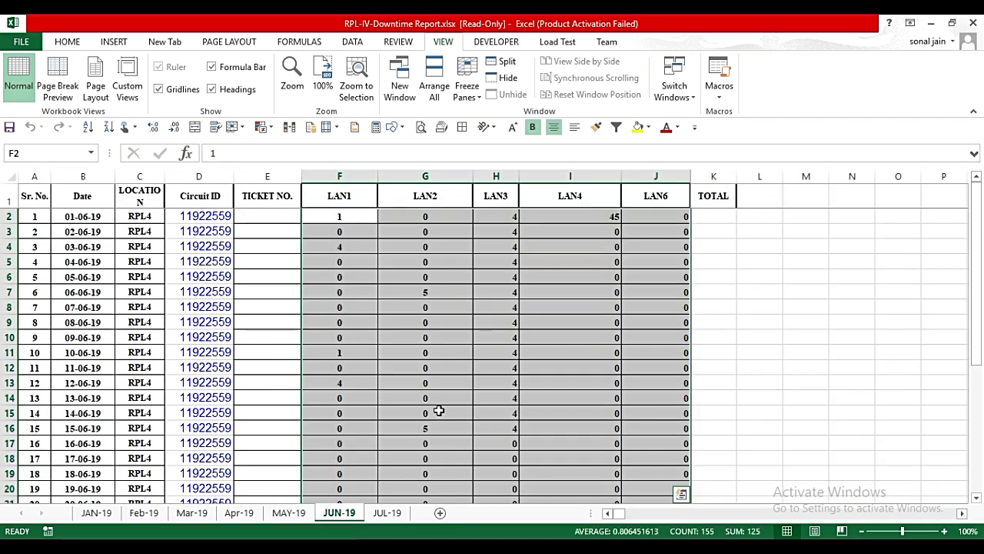
{"action": "left_click", "coordinate": [389, 512]}
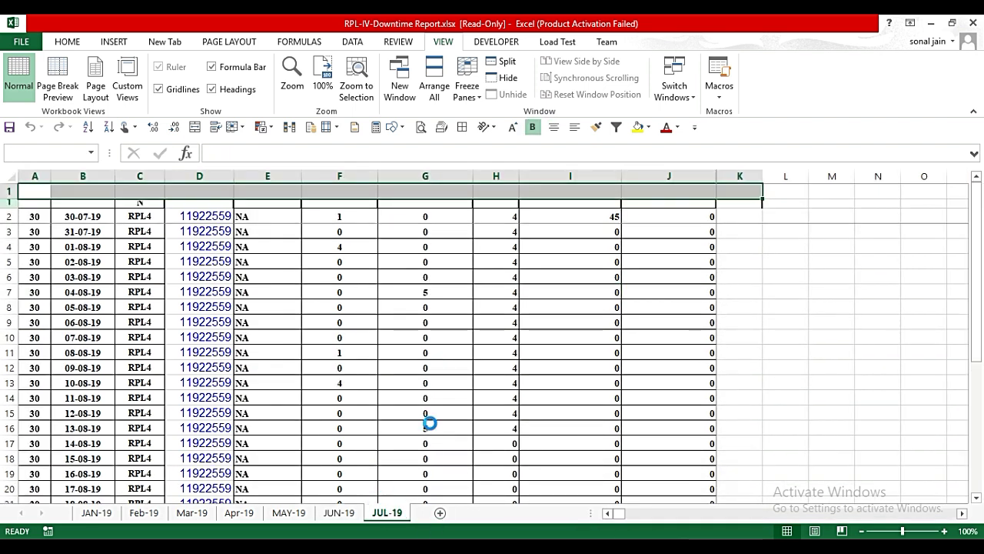